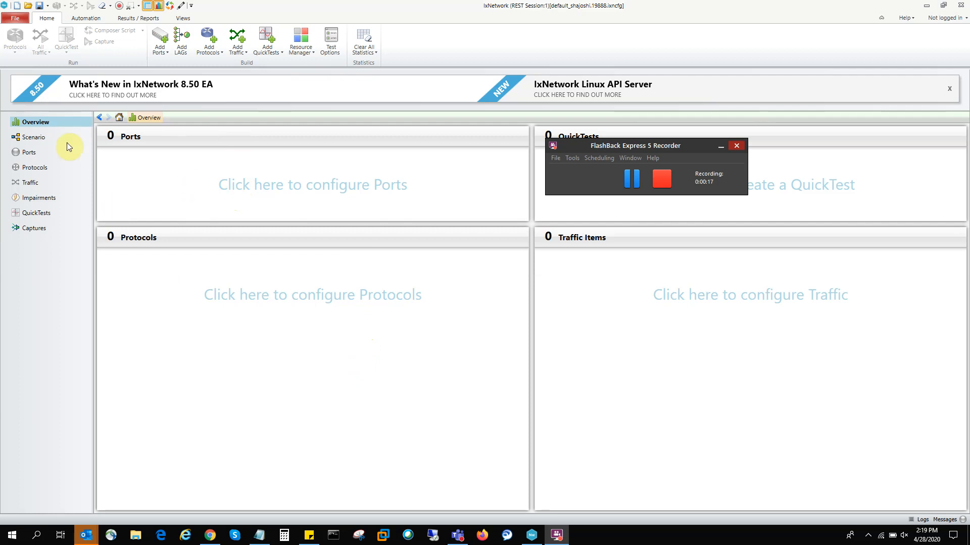
Step: Add two offline Ethernet ports to the test configuration
click(36, 186)
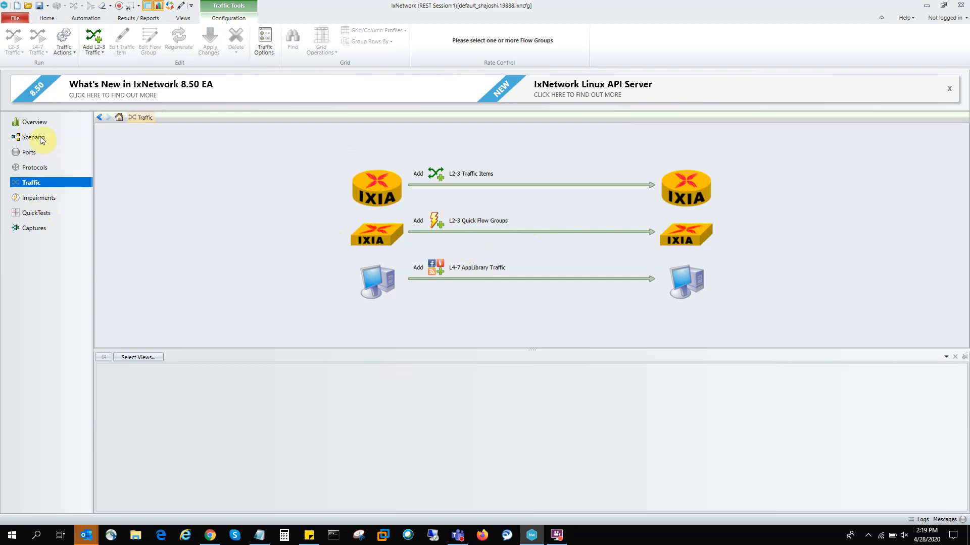
click(31, 154)
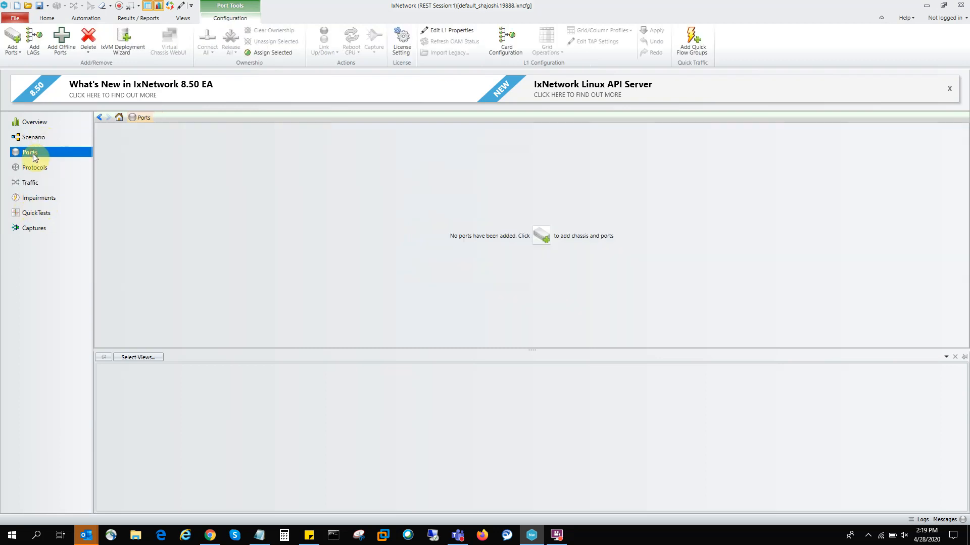
click(19, 56)
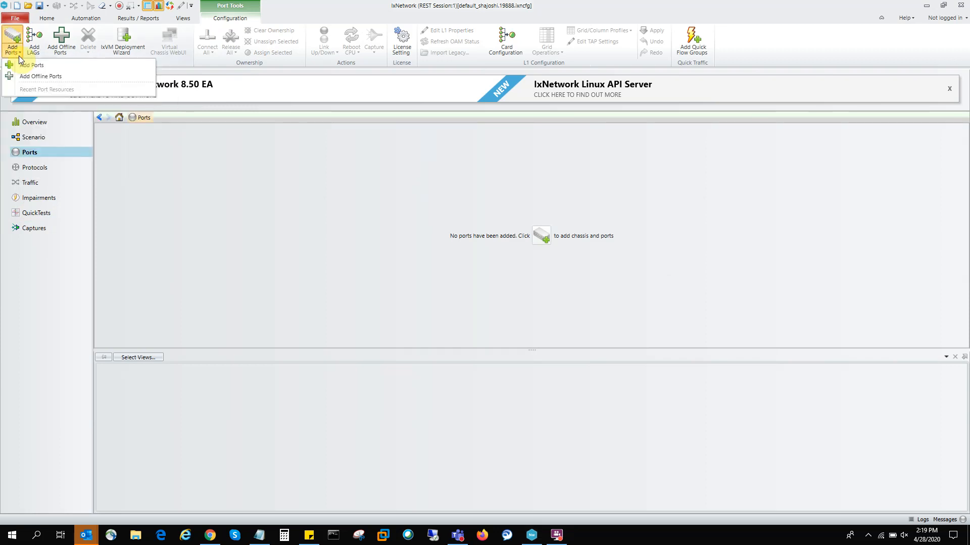
click(40, 77)
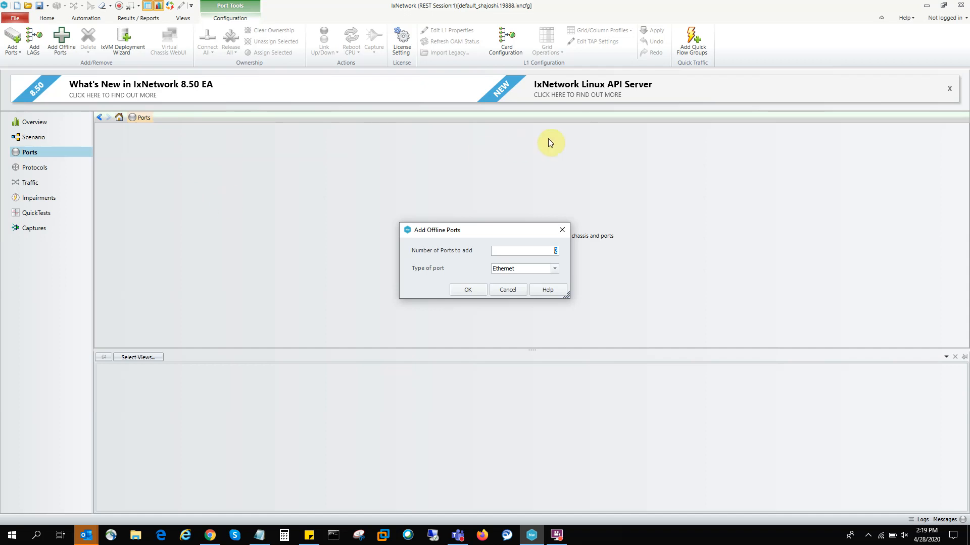
click(467, 290)
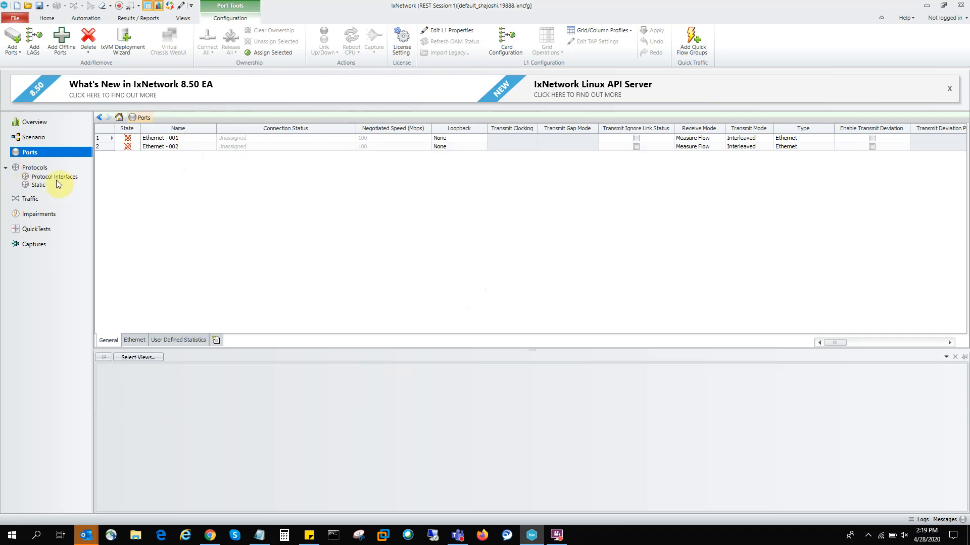
Step: Create one L2-3 Quick Flow Group on port Ethernet - 001
click(33, 202)
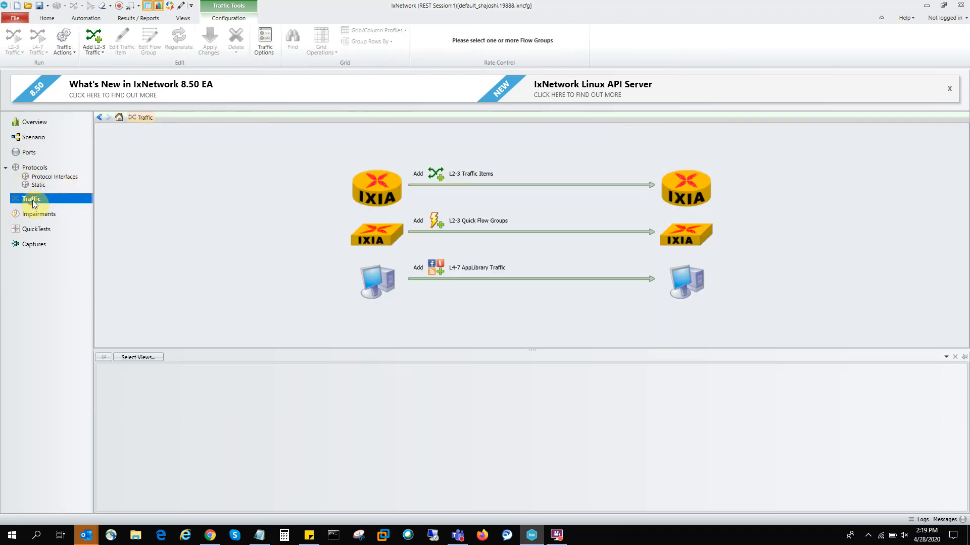
click(441, 224)
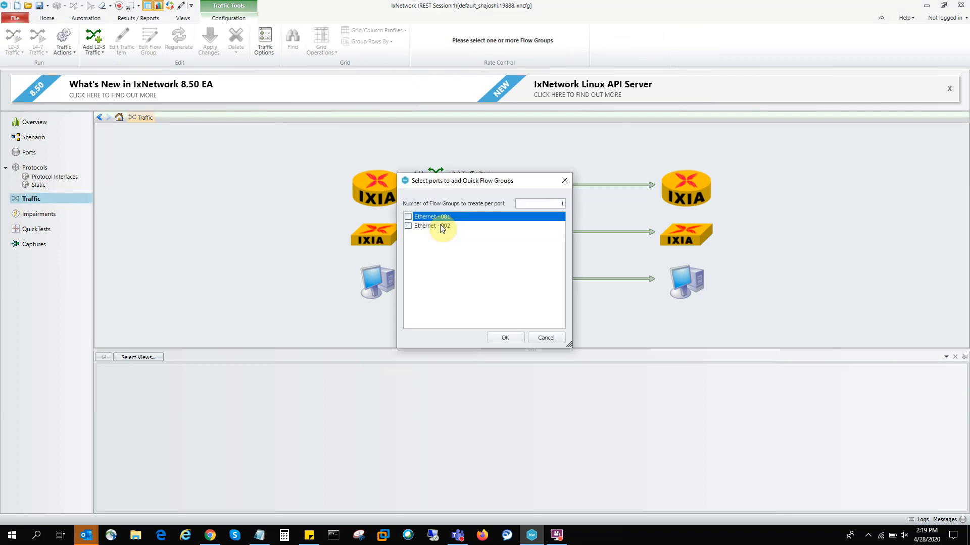
click(408, 217)
click(506, 338)
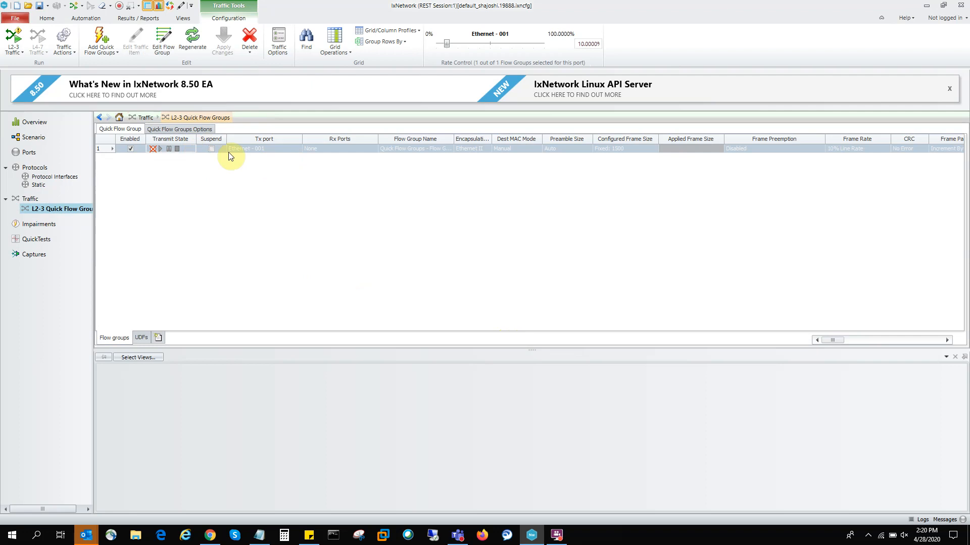
Step: Open the flow group's packet editor and expand the Ethernet II header down to its individual fields
click(167, 53)
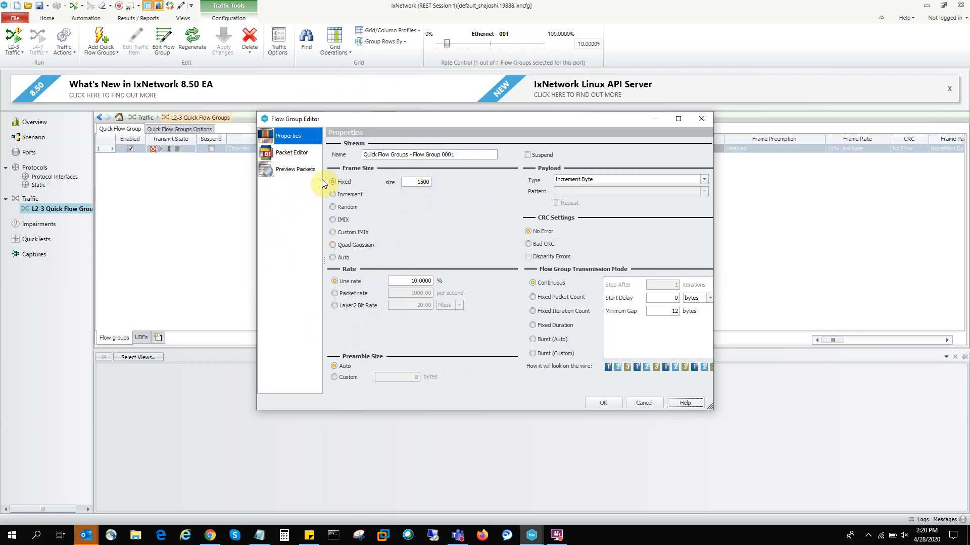
click(299, 159)
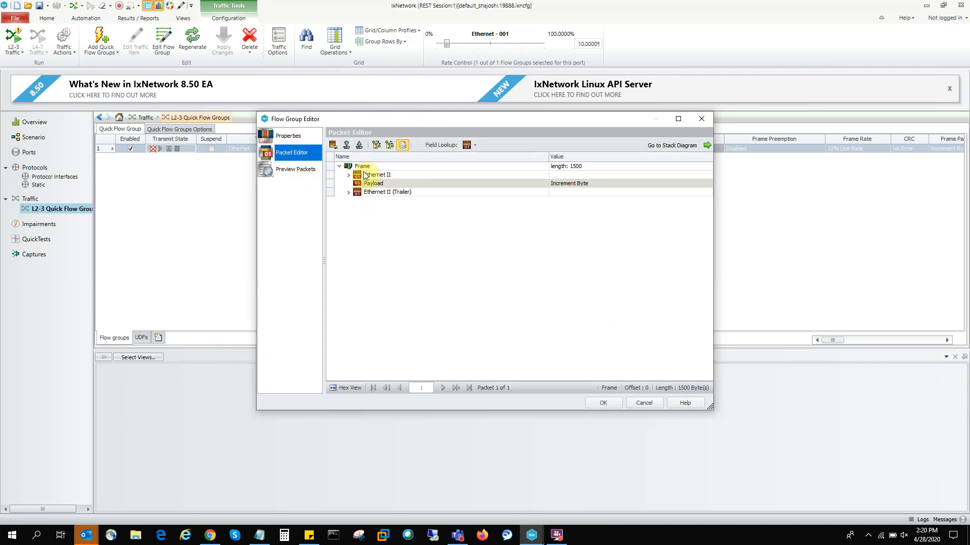
click(348, 175)
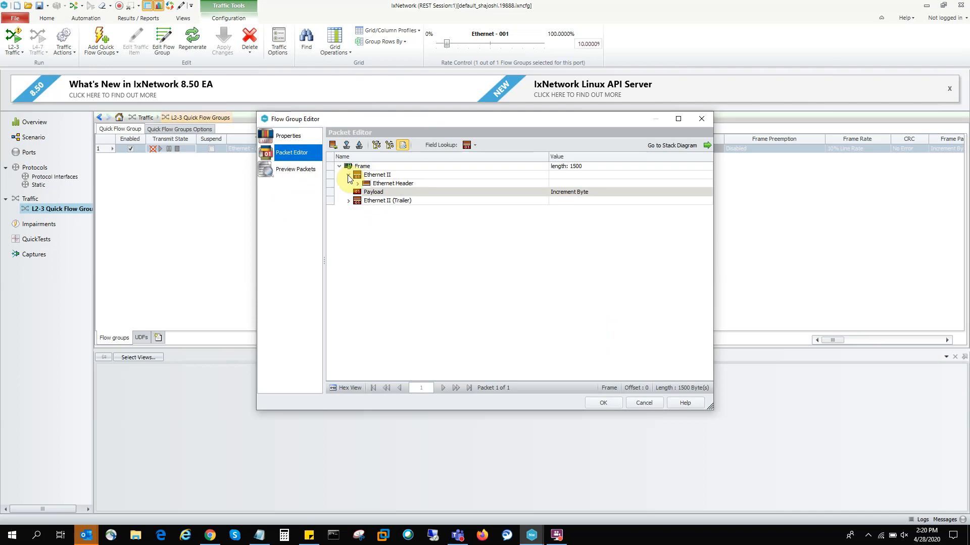
click(358, 184)
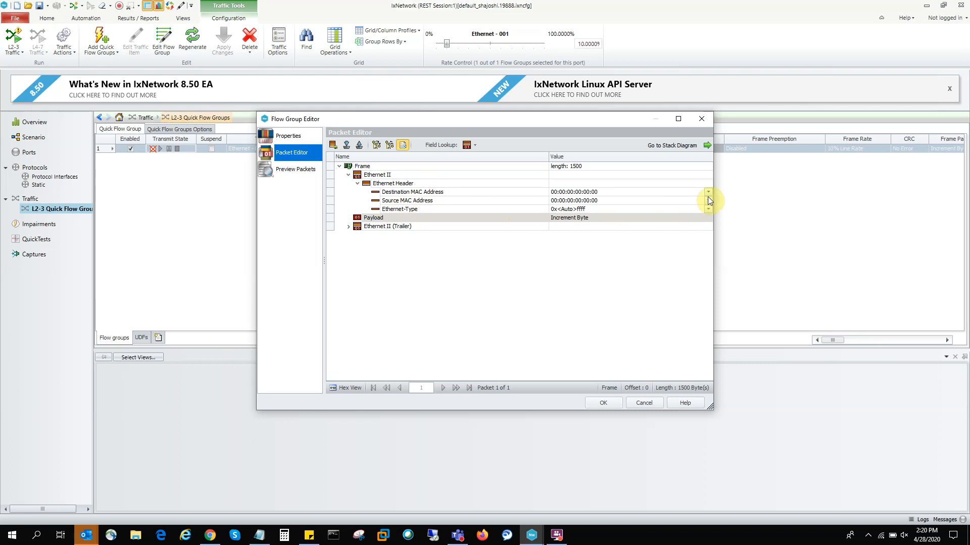
Step: Examine the Increment, Decrement and Single value options for the Destination MAC Address, then dismiss them without applying a change
click(671, 192)
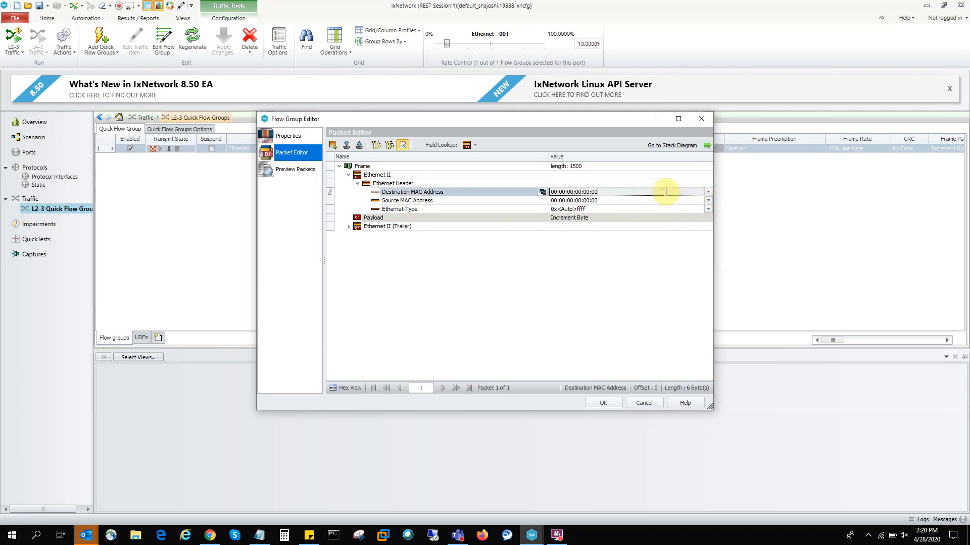
click(708, 193)
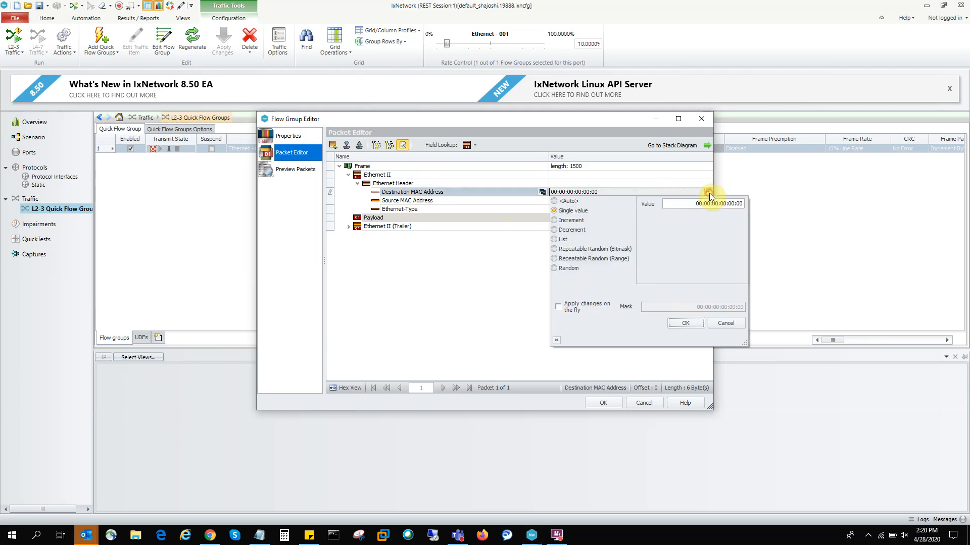
click(574, 220)
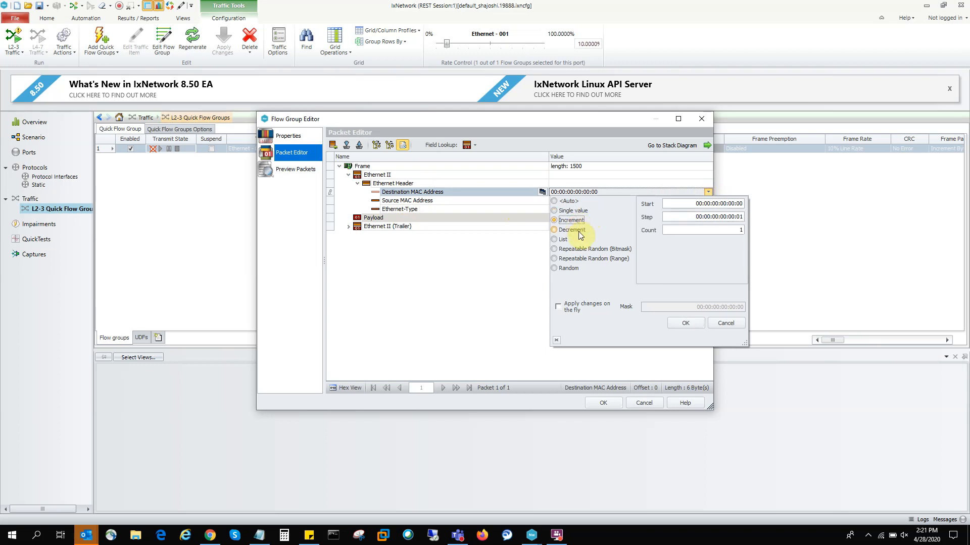
click(578, 231)
click(579, 223)
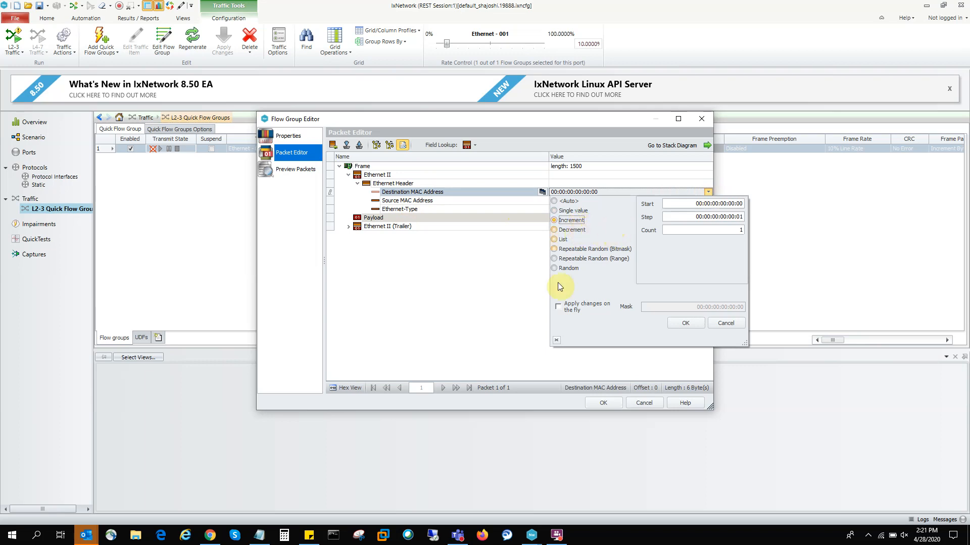
click(571, 211)
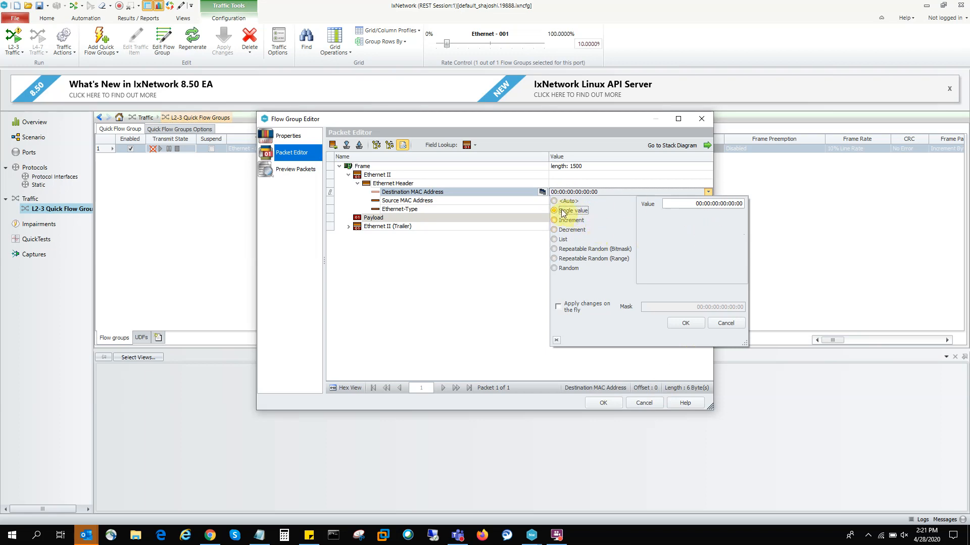
click(732, 322)
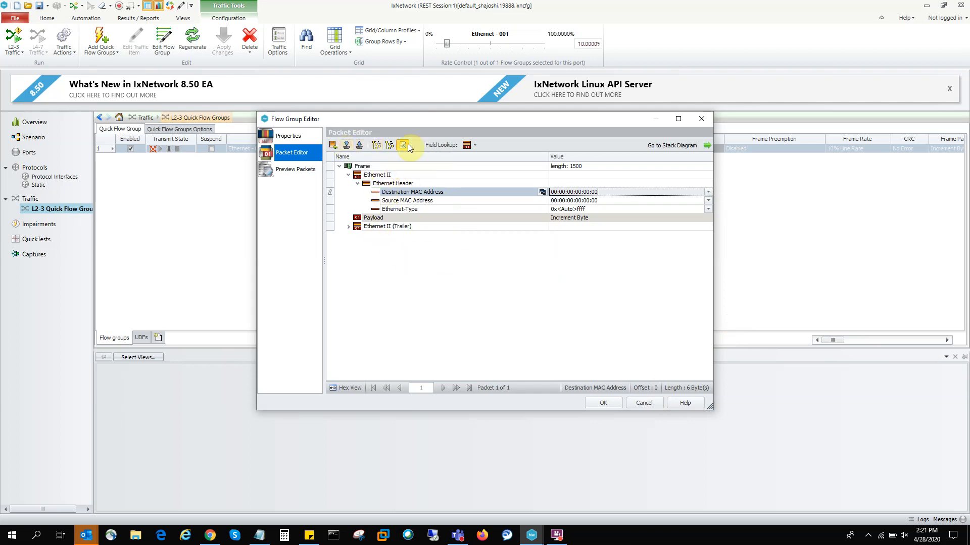
Step: Add the layer 2 CFM protocol to the frame after the Ethernet II header
click(335, 148)
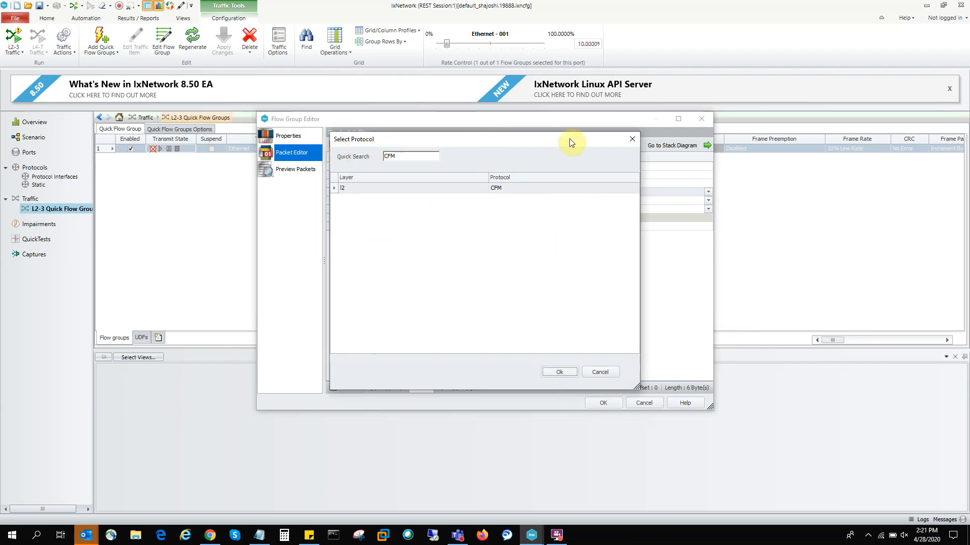
click(632, 139)
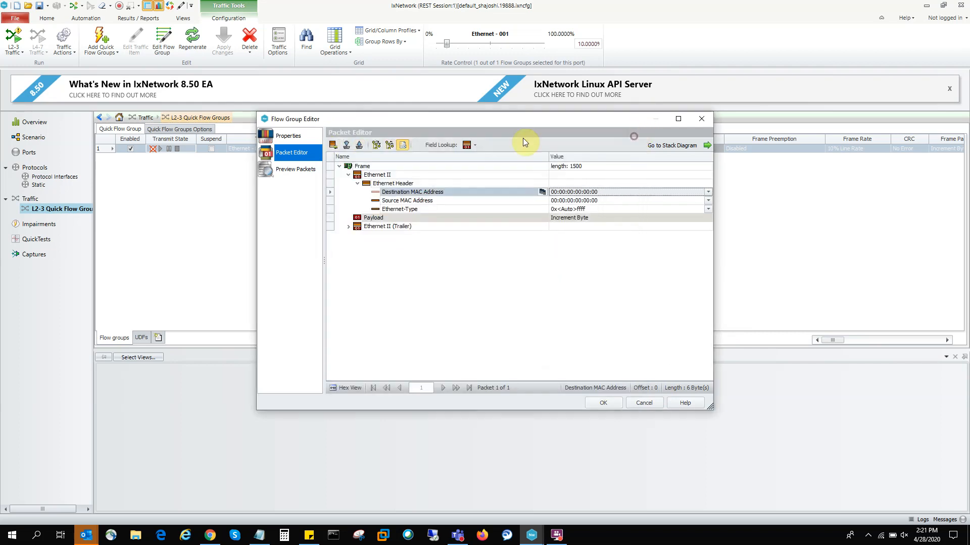
click(332, 148)
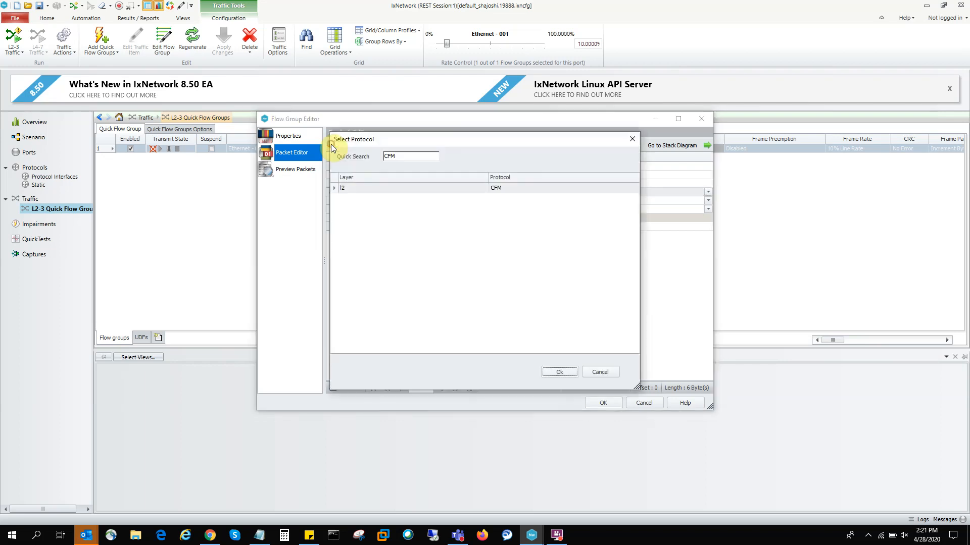
click(406, 157)
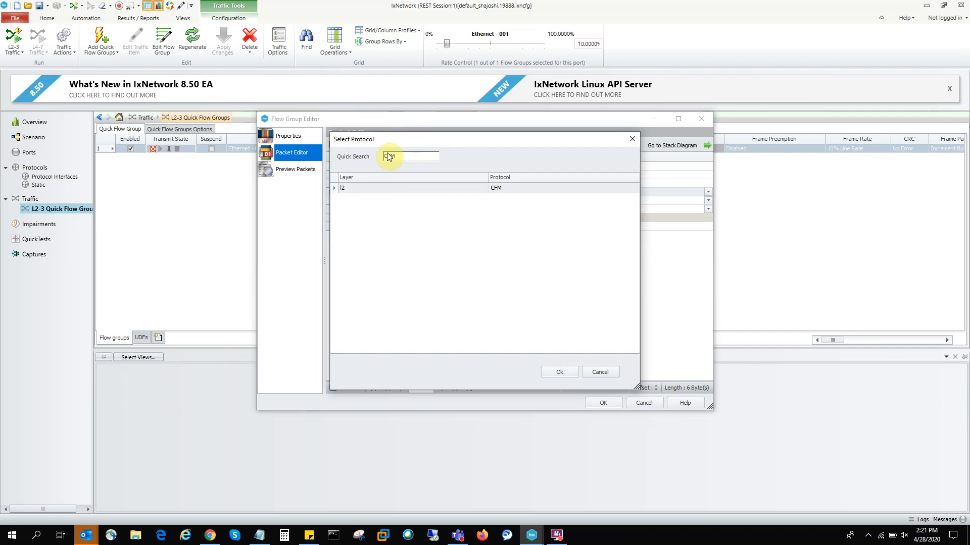
click(498, 189)
click(561, 372)
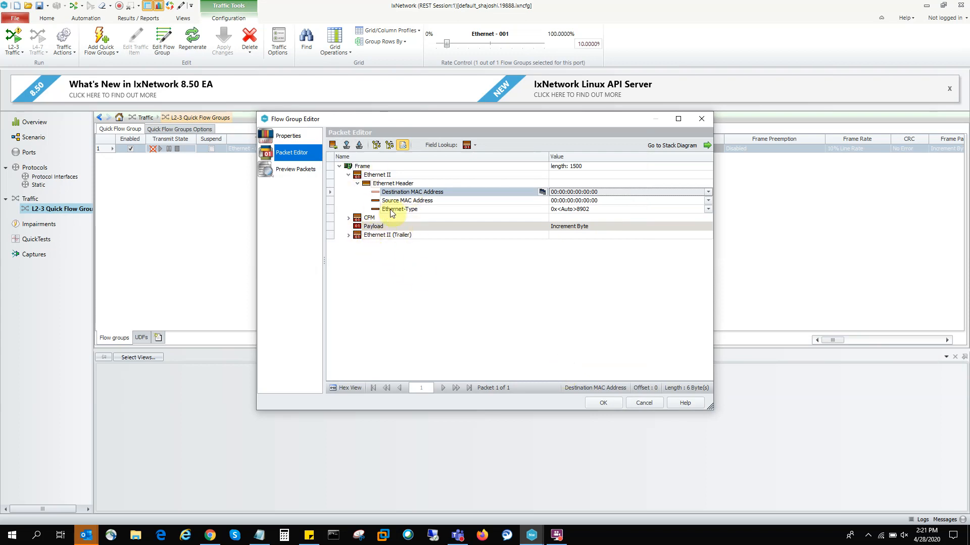
Step: Expand the CFM Common Header and examine its MD Level field and the value options for Op. Code
click(349, 218)
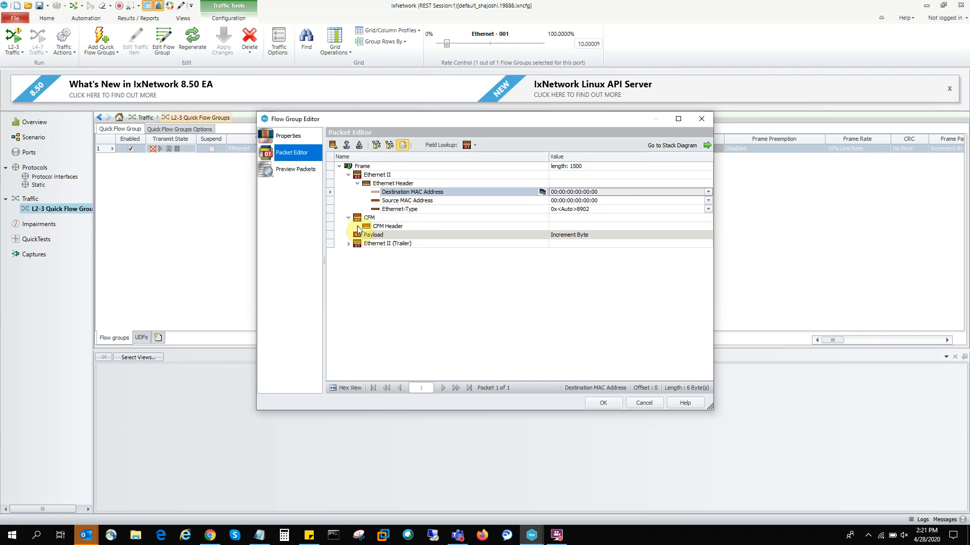
click(357, 228)
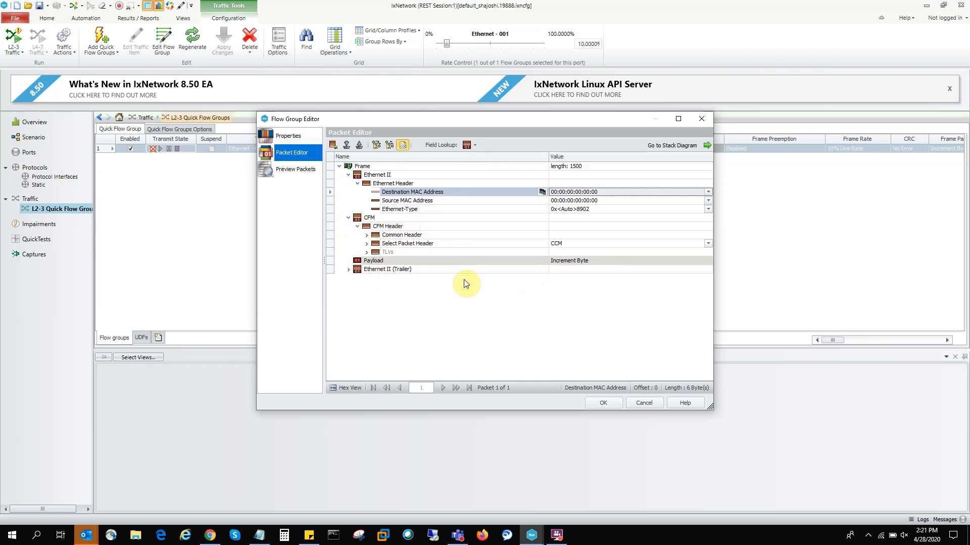
click(367, 235)
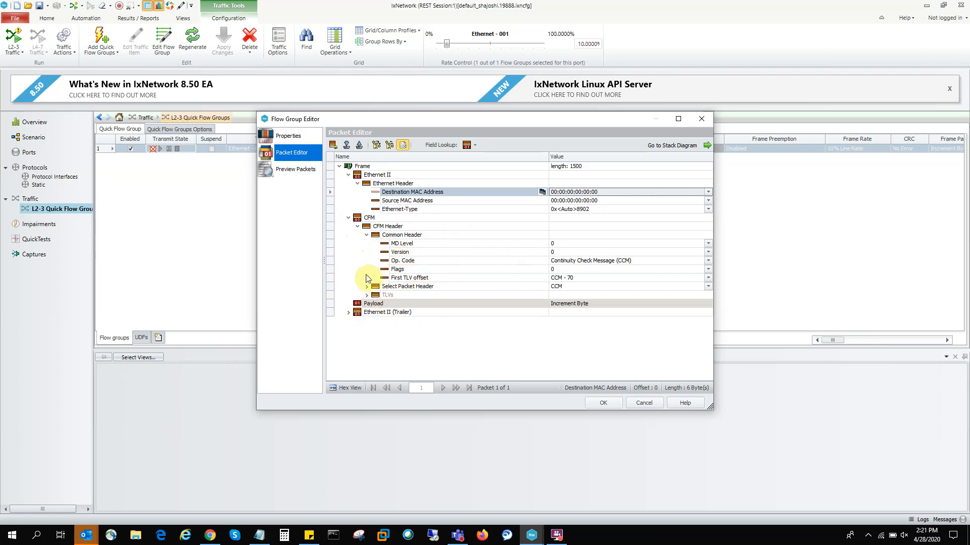
click(576, 243)
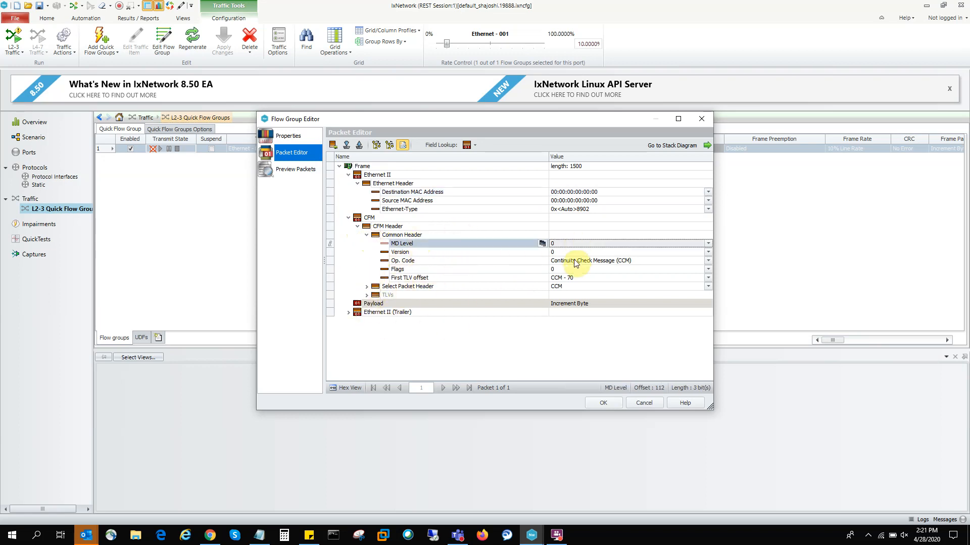
click(574, 260)
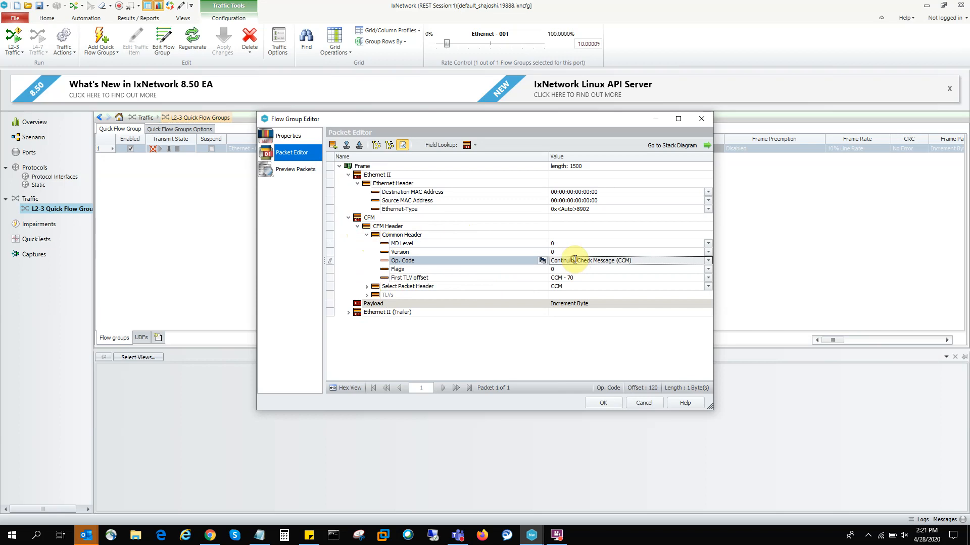
click(709, 261)
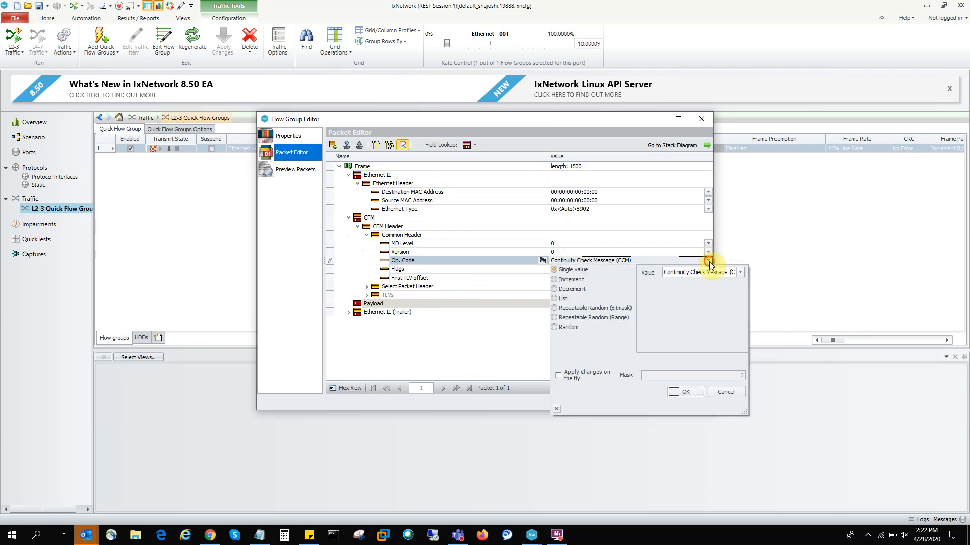
click(709, 261)
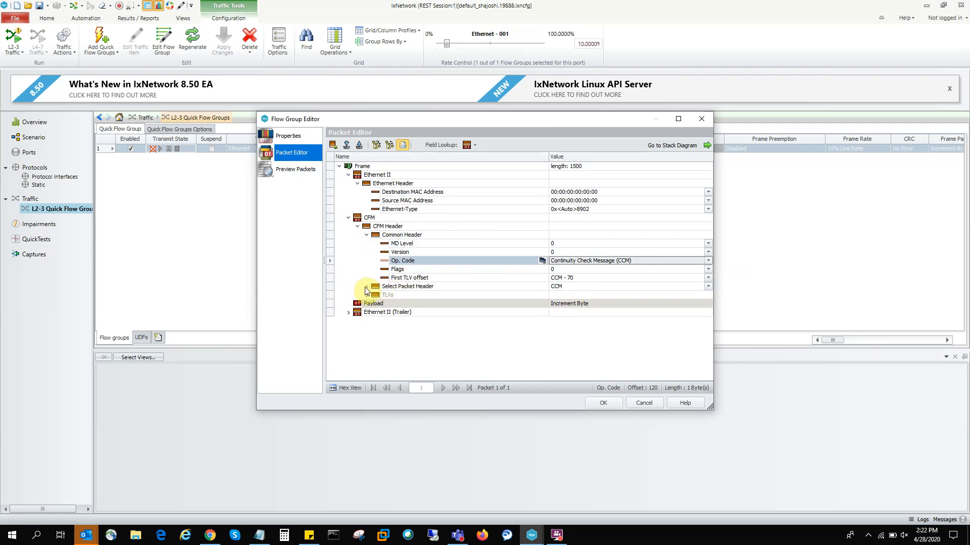
Step: Expand the CFM Select Packet Header entry and set its packet type to APS
click(366, 287)
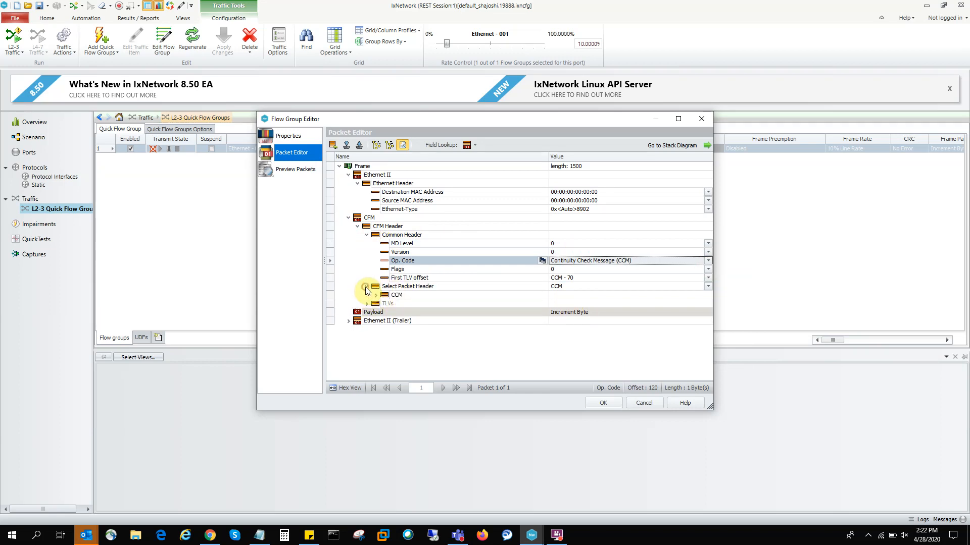
click(708, 287)
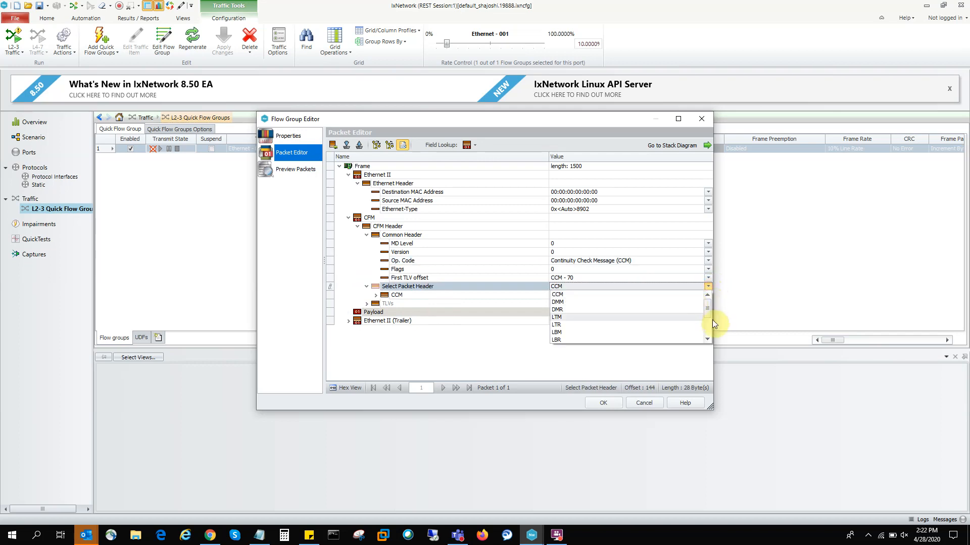
drag(707, 316, 708, 324)
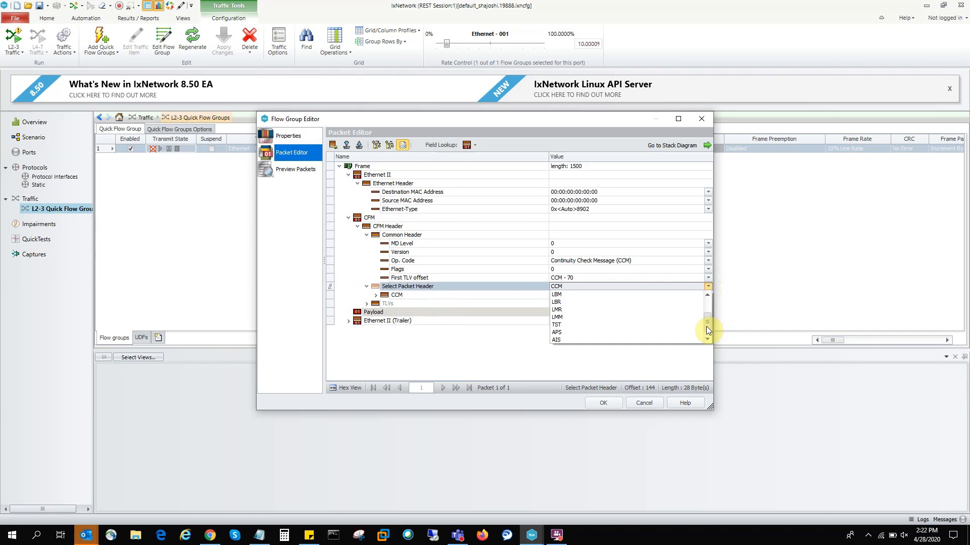
click(584, 334)
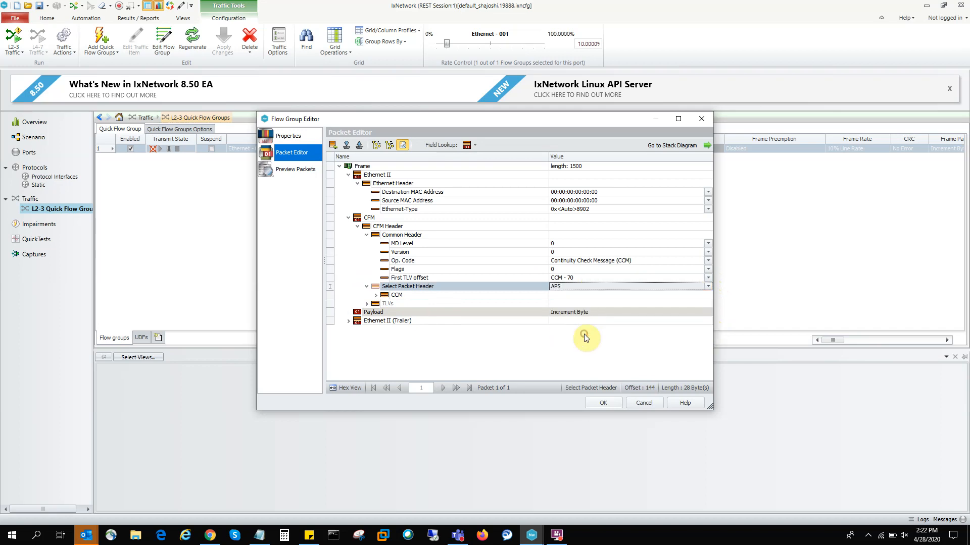
Step: Change the CFM Select Packet Header type to DMM and expand its DMM fields
click(708, 286)
click(708, 295)
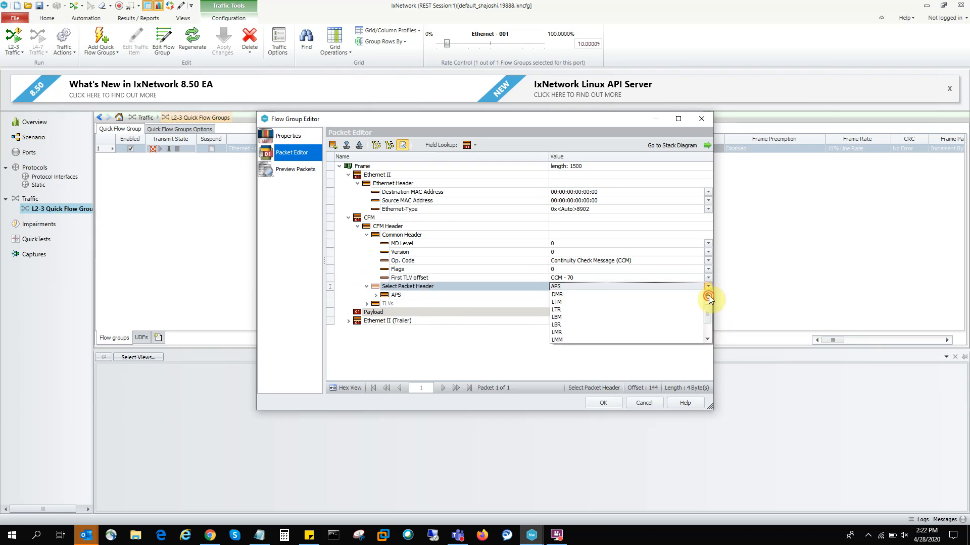
click(708, 295)
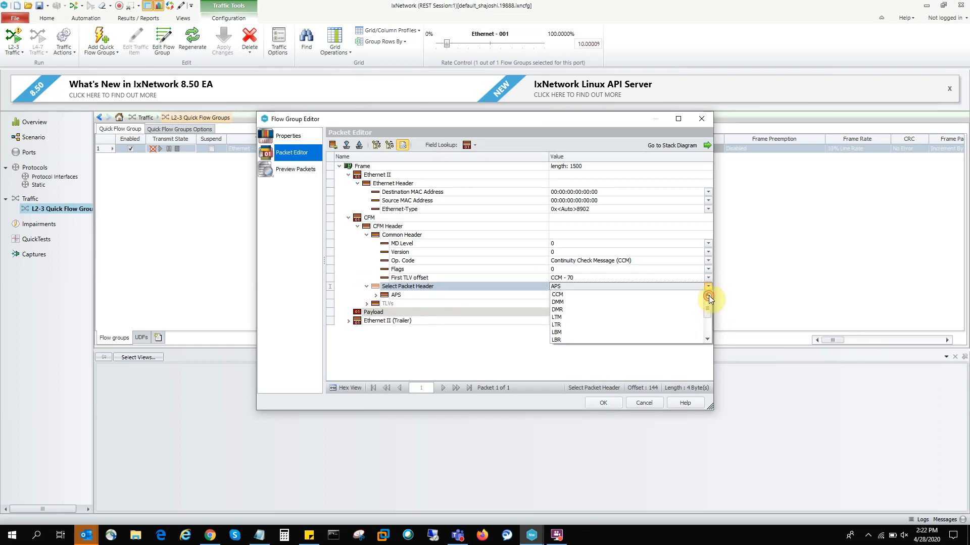
click(616, 301)
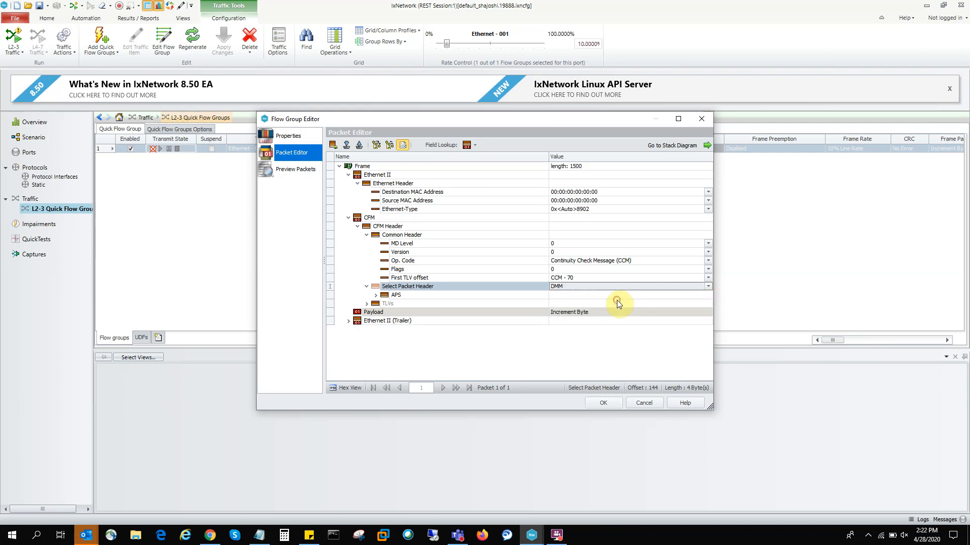
click(376, 296)
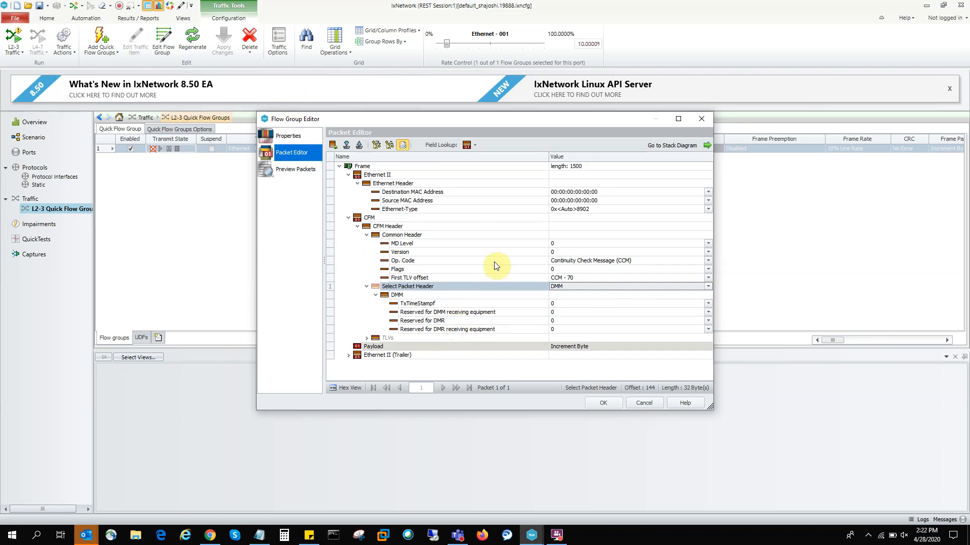
Step: Preview the packets of the flow group and accept its edits
click(293, 172)
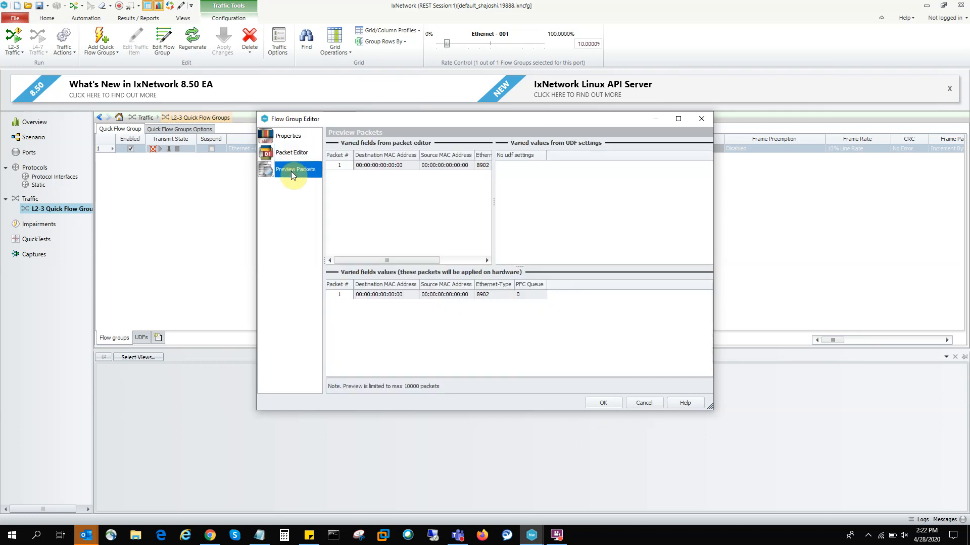
click(404, 165)
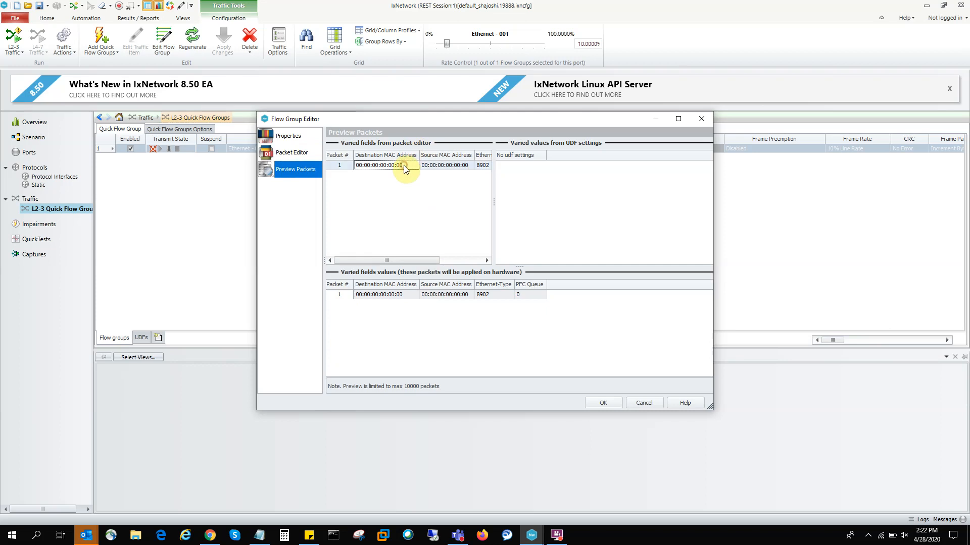
click(444, 295)
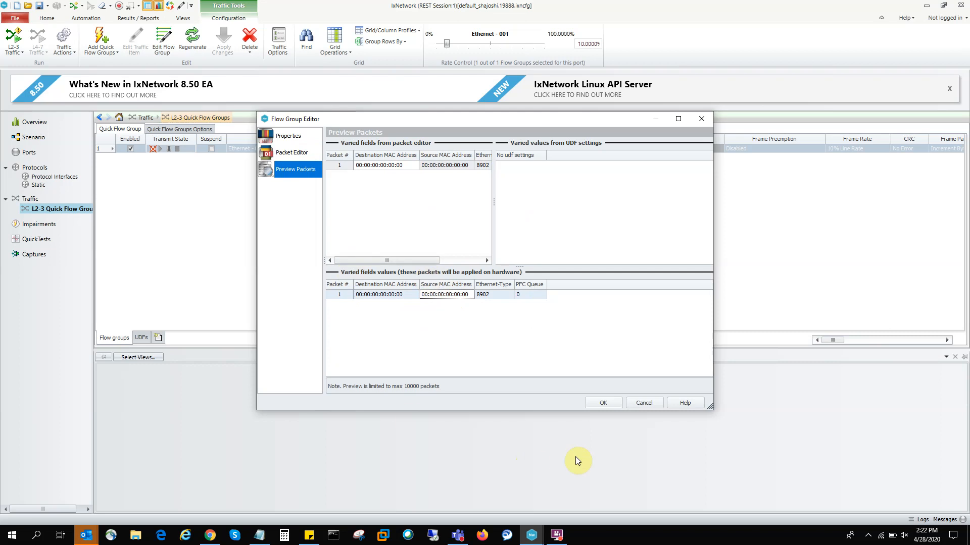
click(603, 403)
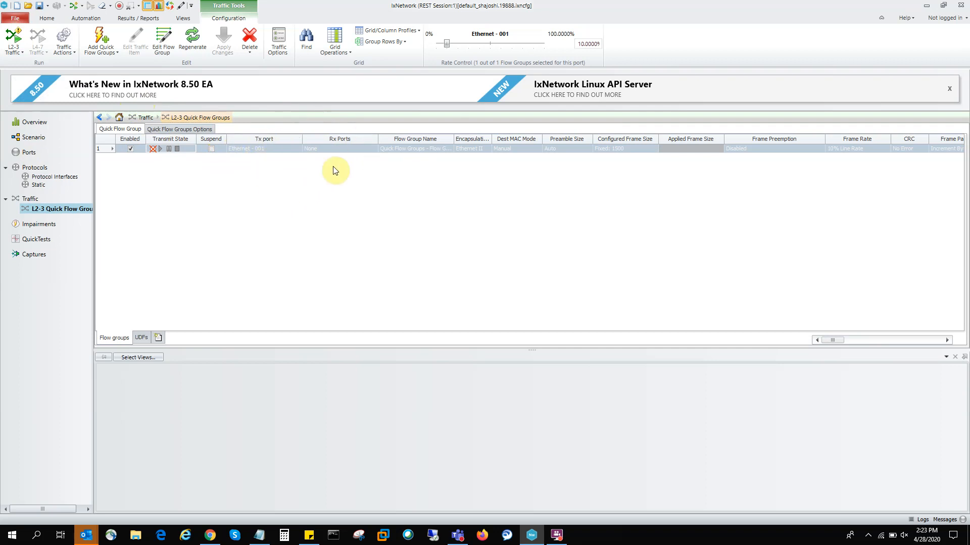
Step: Duplicate the quick flow group once
right_click(276, 153)
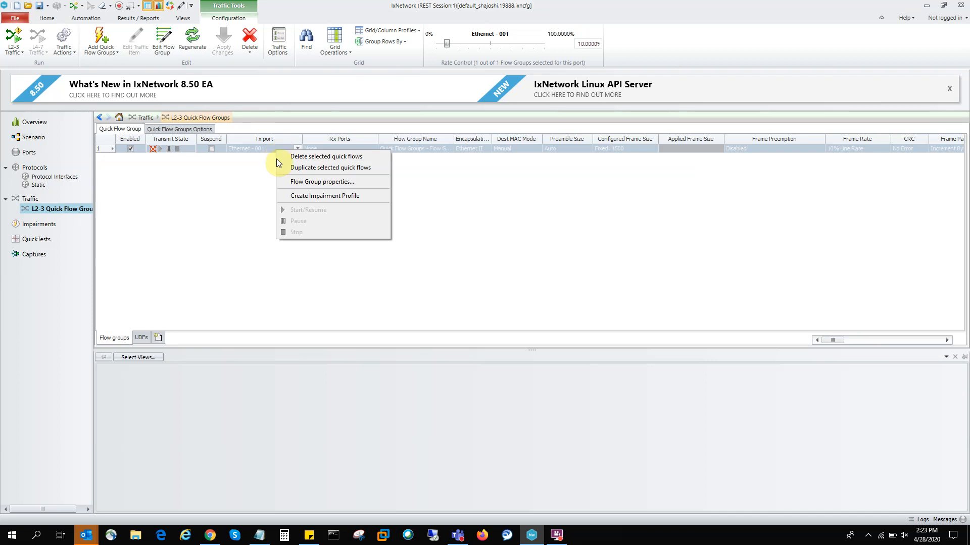
click(355, 170)
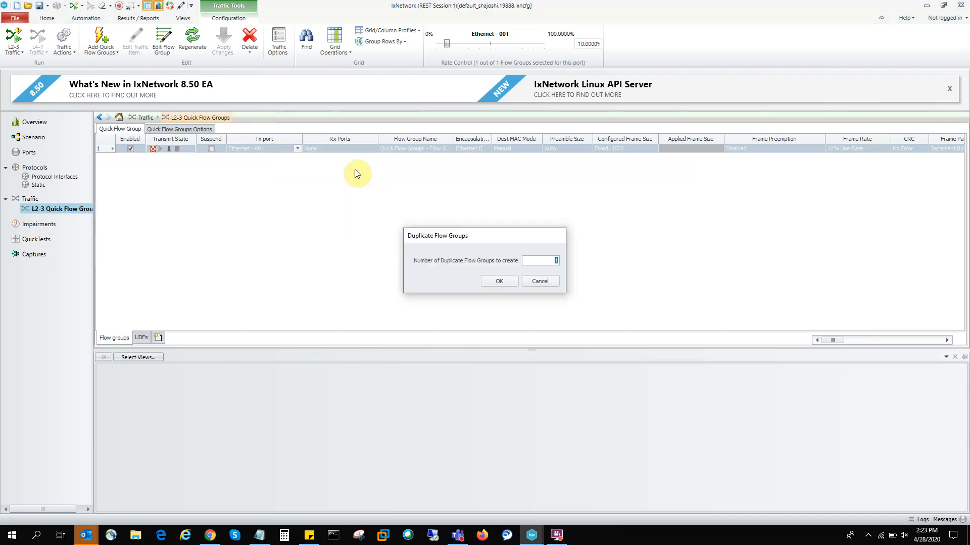
click(499, 281)
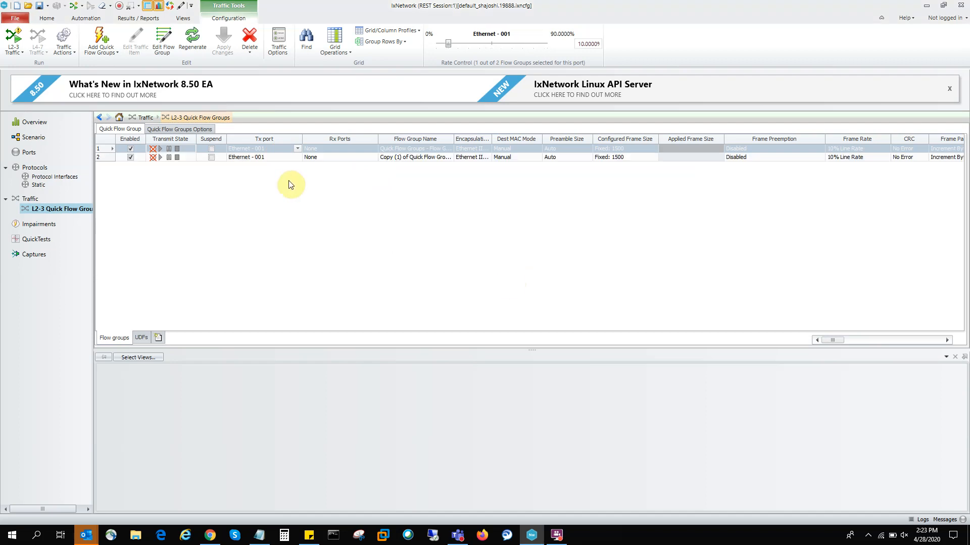
Step: Open the duplicated flow group for packet editing and expand its CFM Header
click(410, 161)
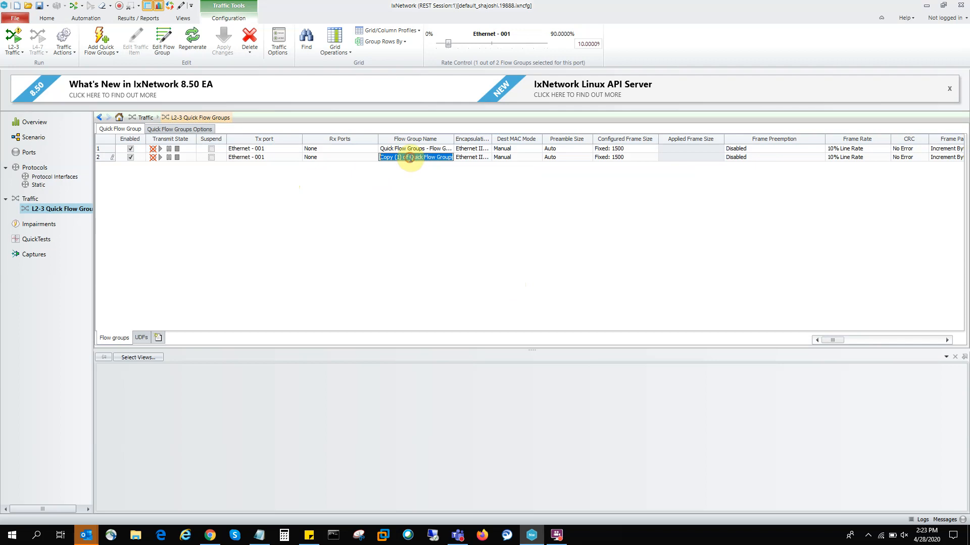
click(323, 157)
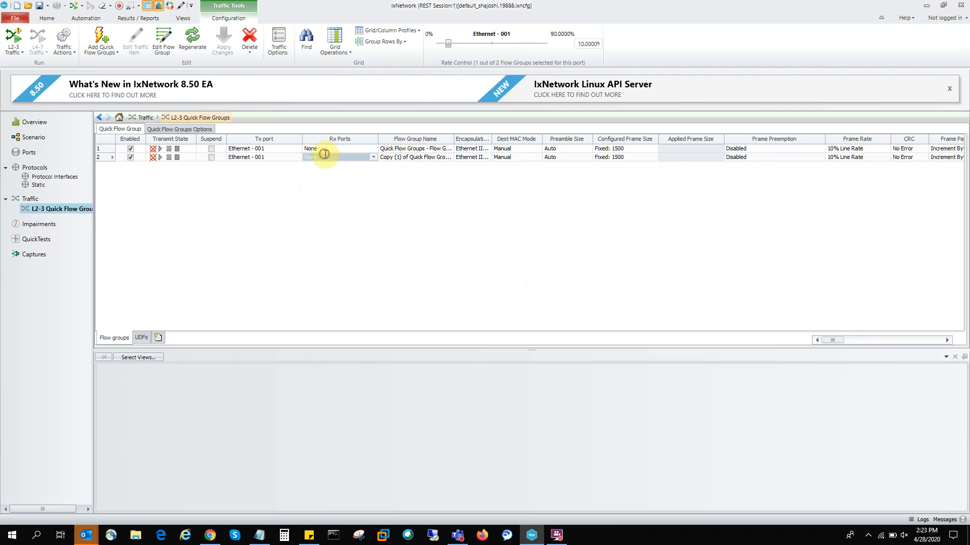
click(235, 157)
click(162, 38)
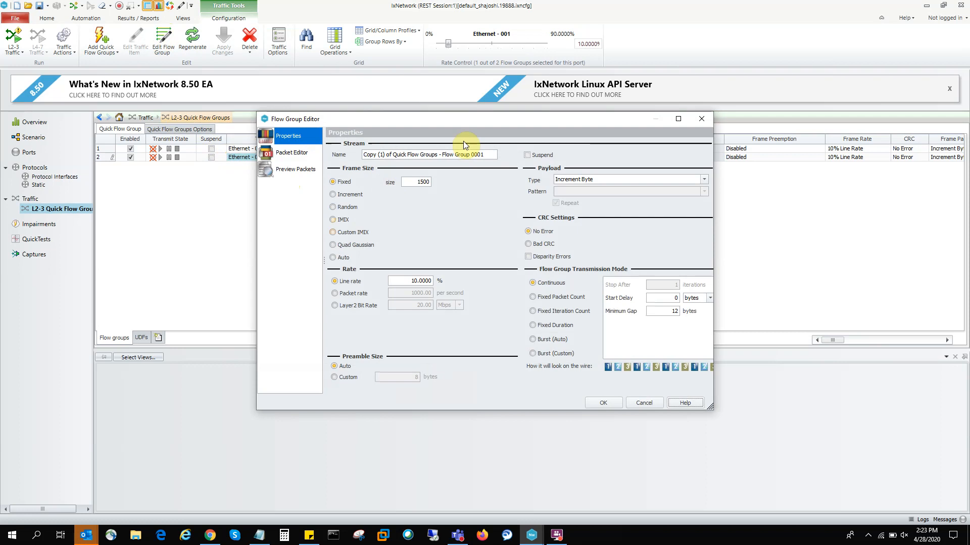
click(297, 152)
click(371, 184)
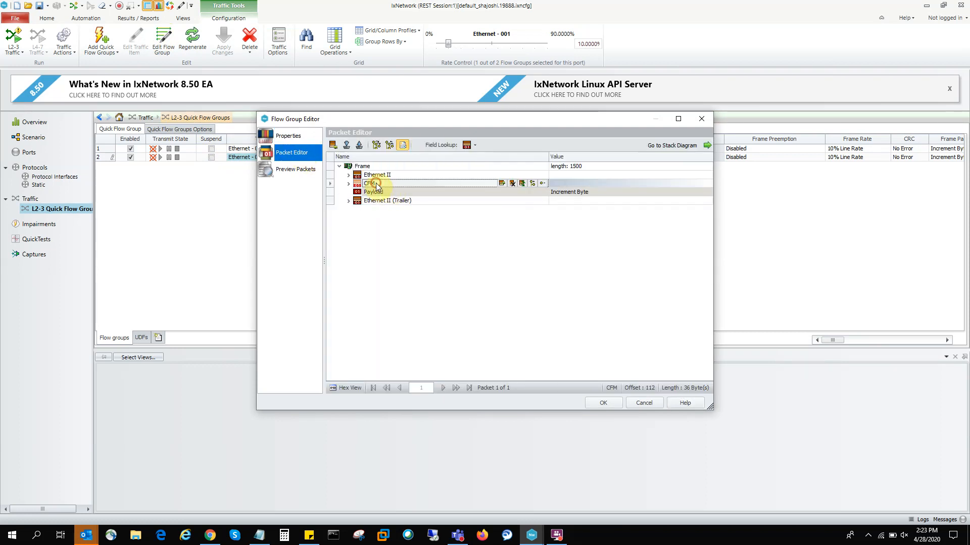
click(348, 184)
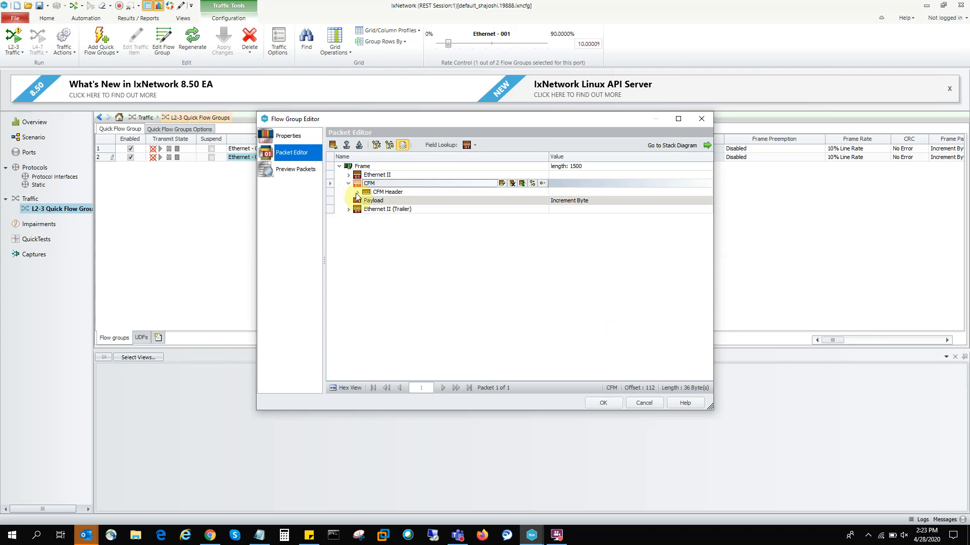
click(357, 192)
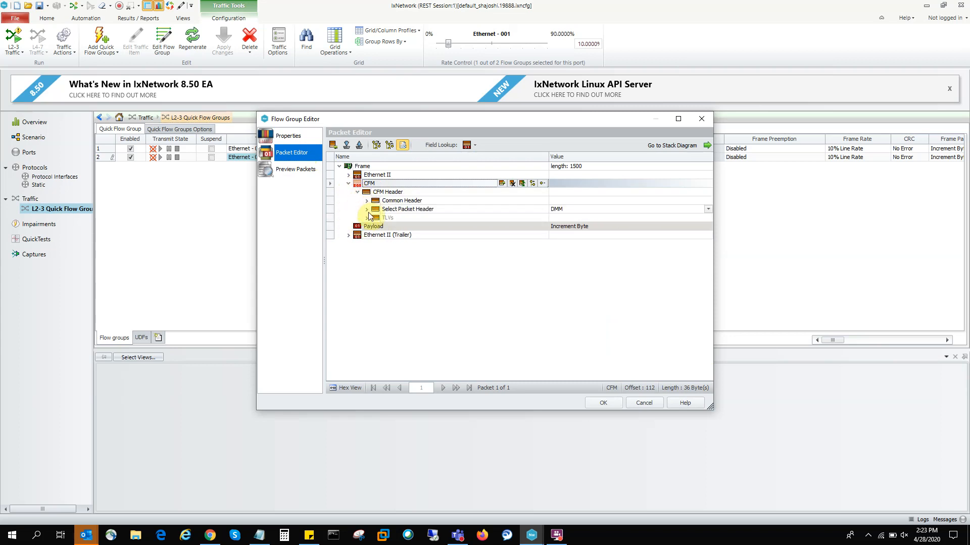
Step: Set the duplicated flow group's CFM Select Packet Header type to LMM
click(707, 211)
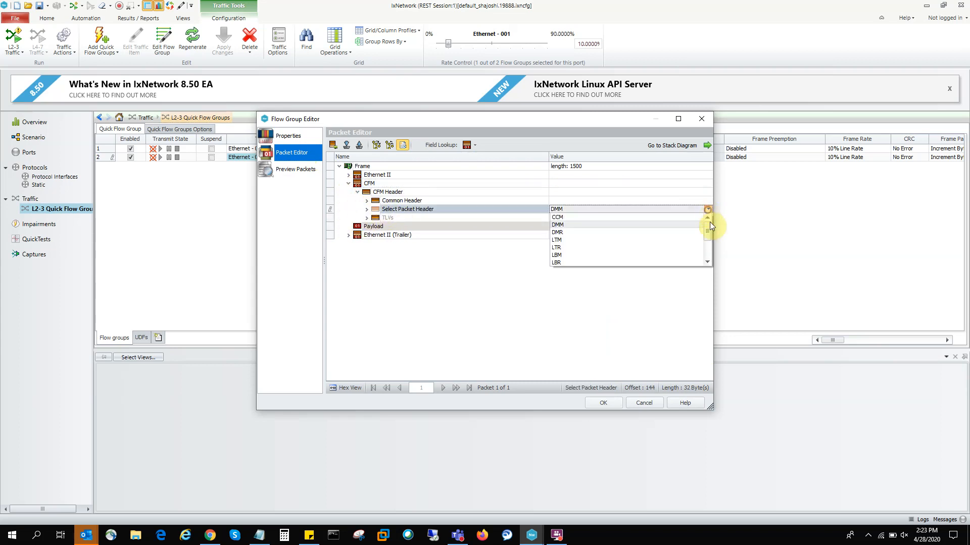
click(707, 264)
click(707, 264)
click(707, 264)
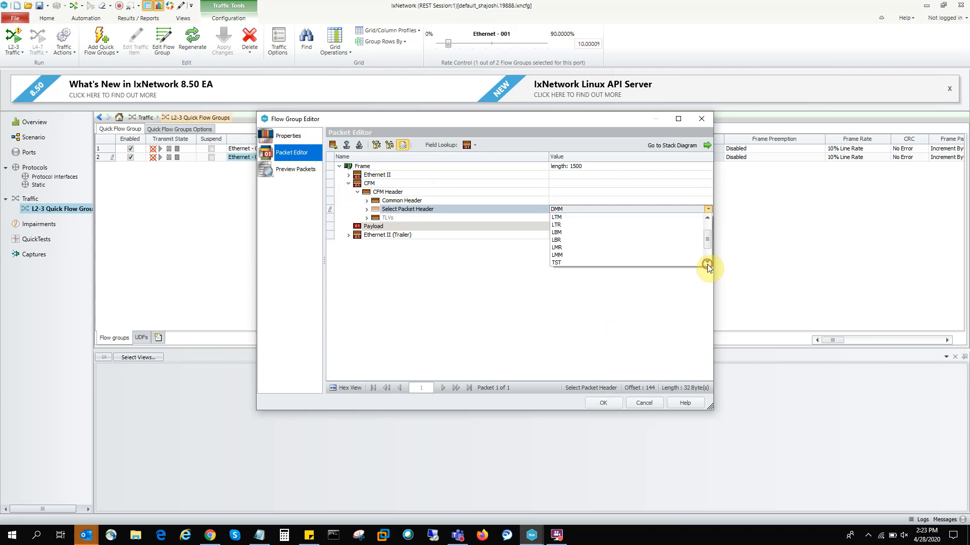
click(608, 256)
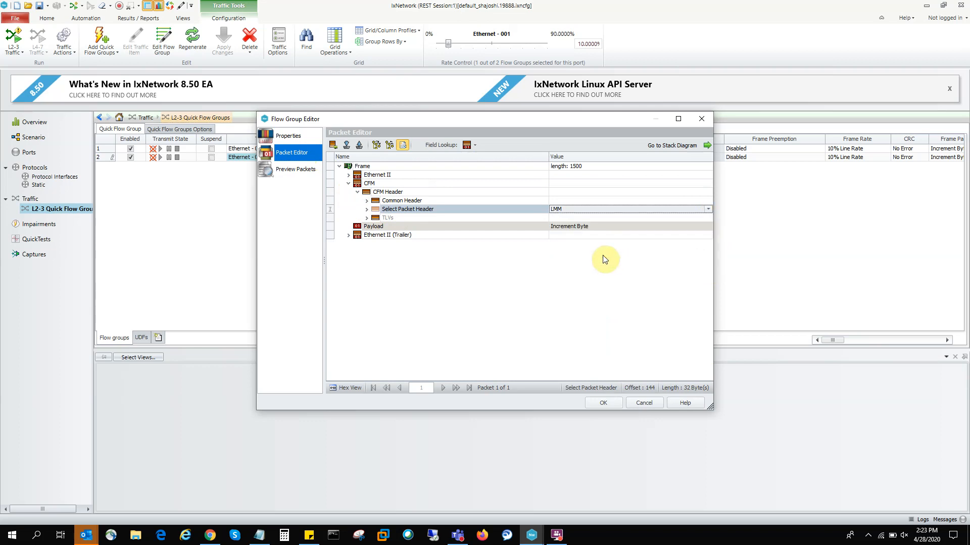
Step: Expand the LMM and Common Header fields to review them, and accept the duplicated flow group's edits
click(367, 209)
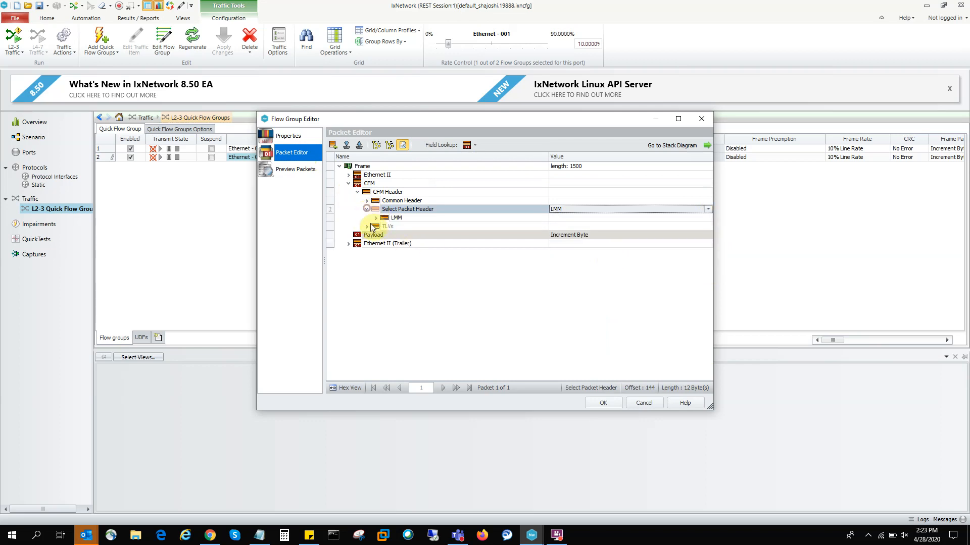
click(375, 218)
click(366, 200)
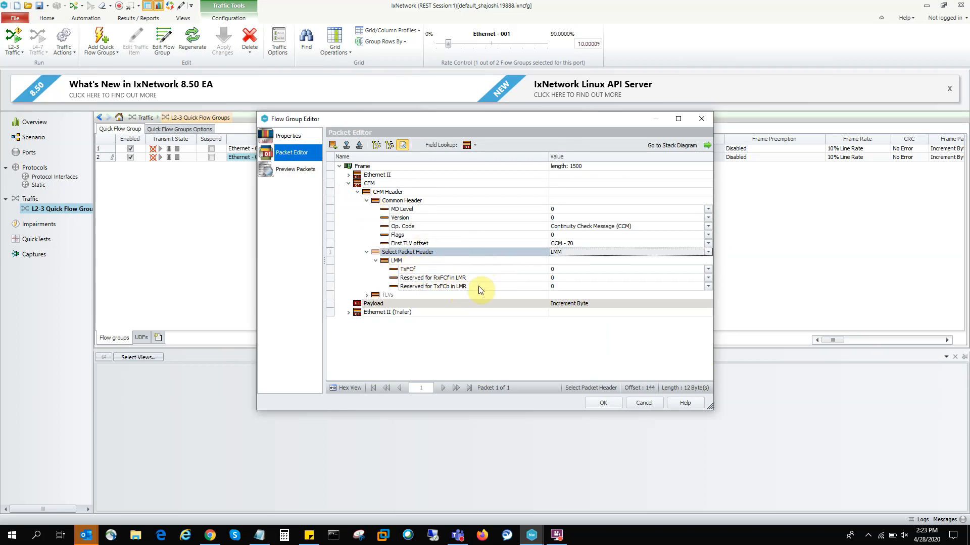
click(612, 405)
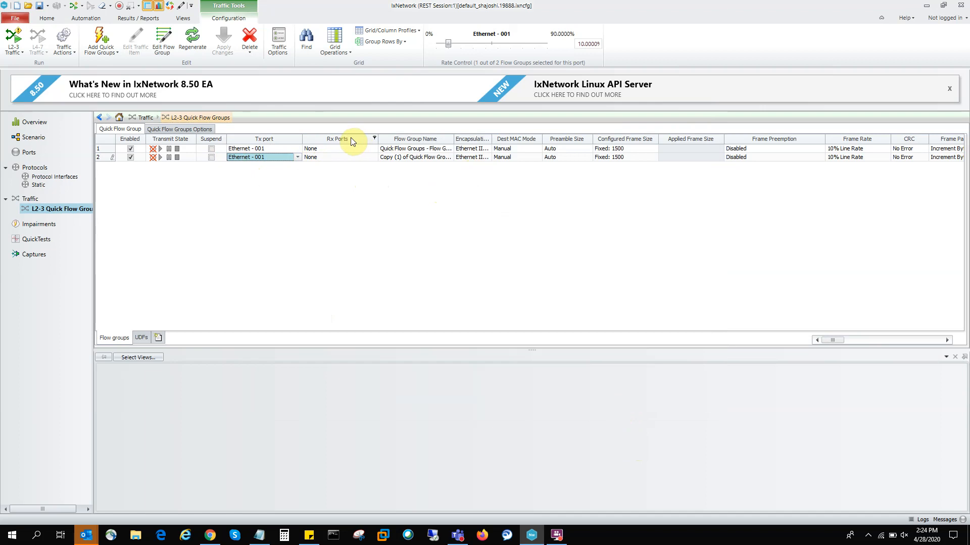
Step: Examine the first flow group's frame size and transmission mode options without applying a change
click(636, 152)
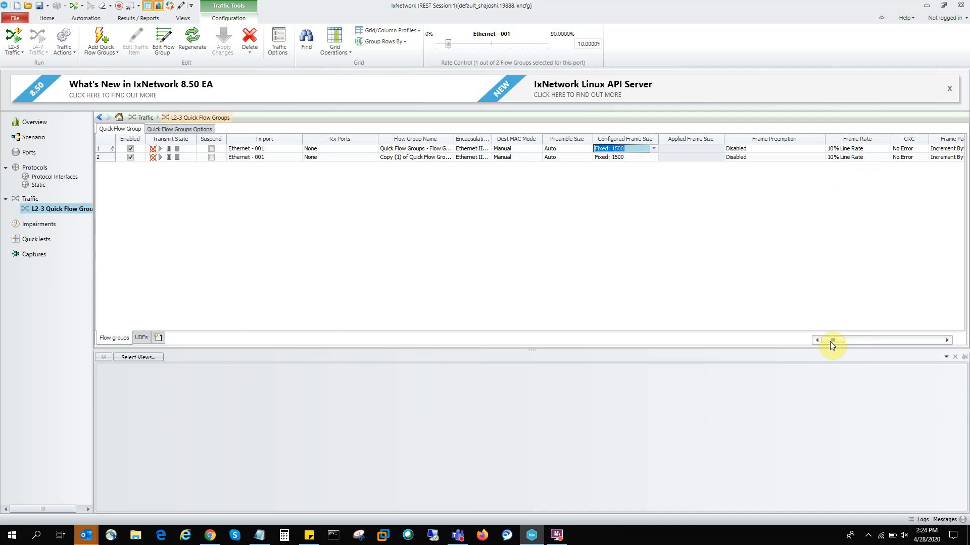
drag(832, 343, 937, 365)
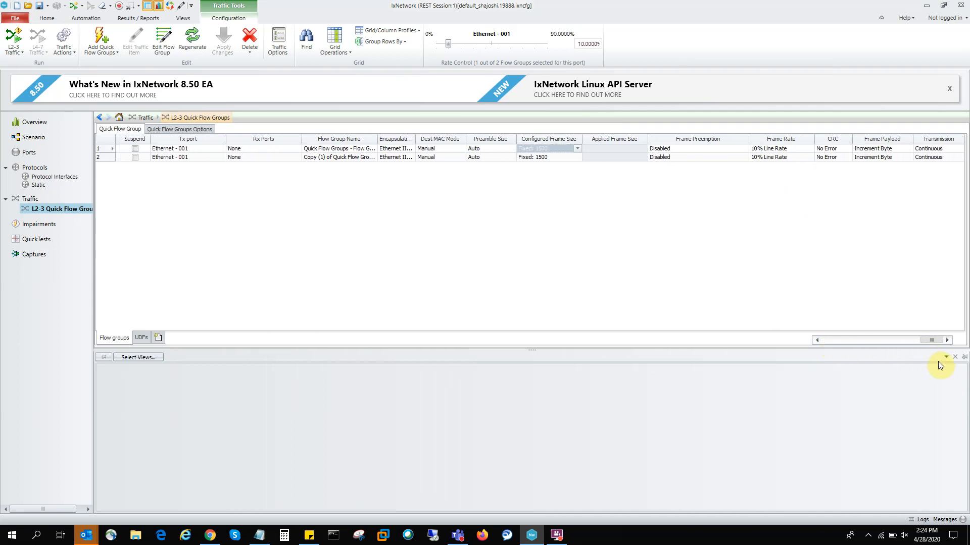
click(954, 149)
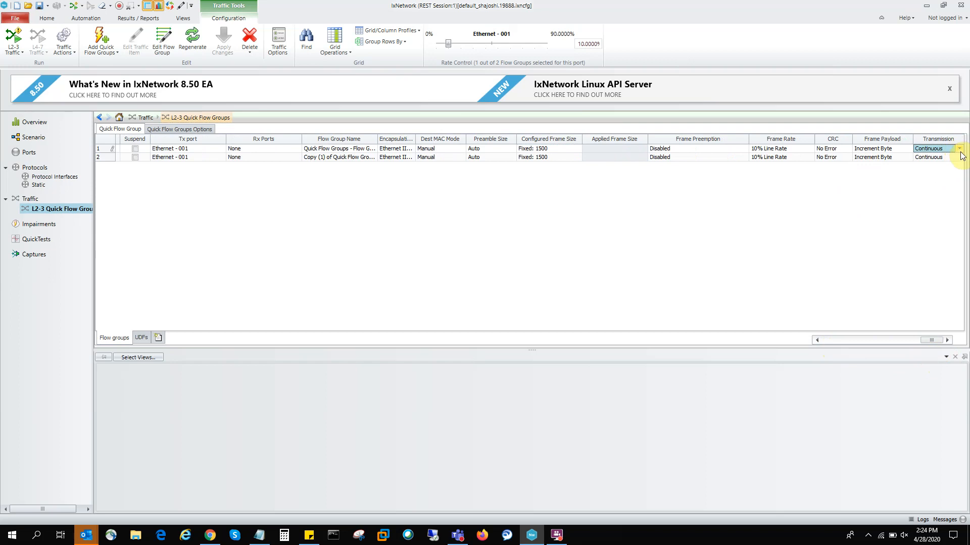
click(959, 150)
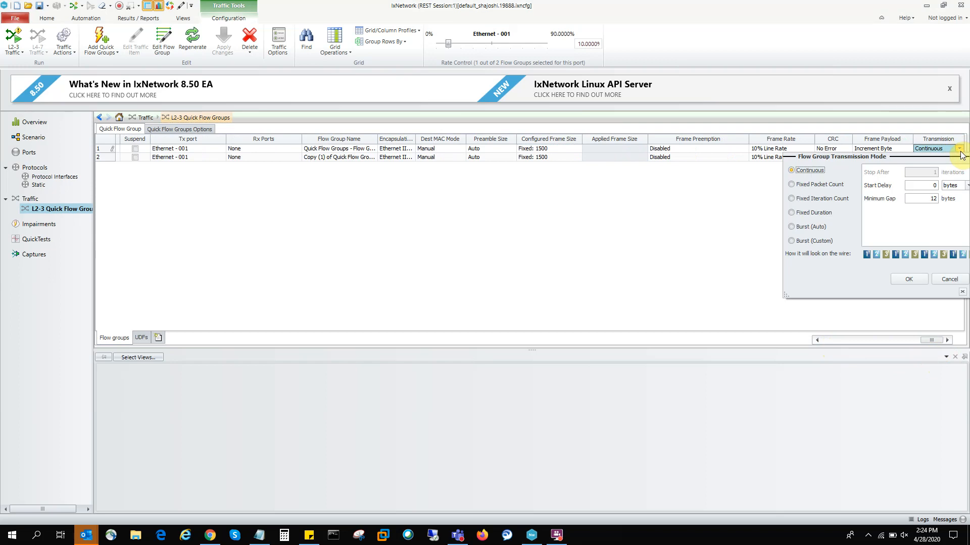
click(951, 279)
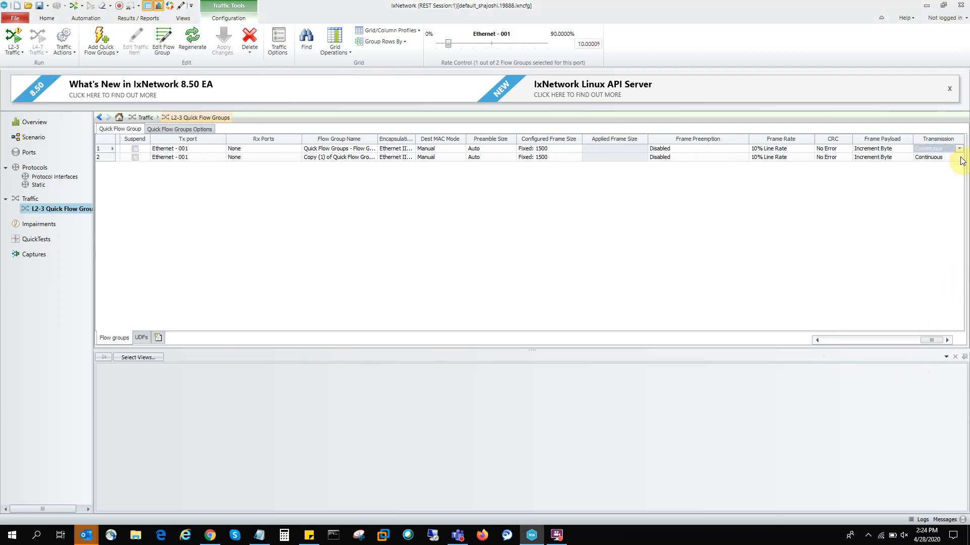
Step: Set the duplicated flow group's transmission mode to Fixed Duration, stopping after 1 second
click(960, 157)
click(960, 157)
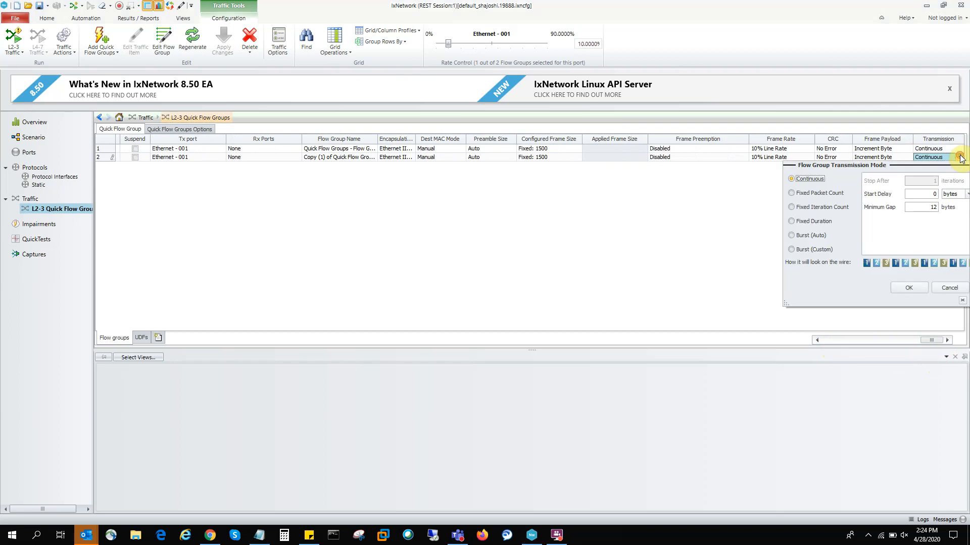
click(814, 221)
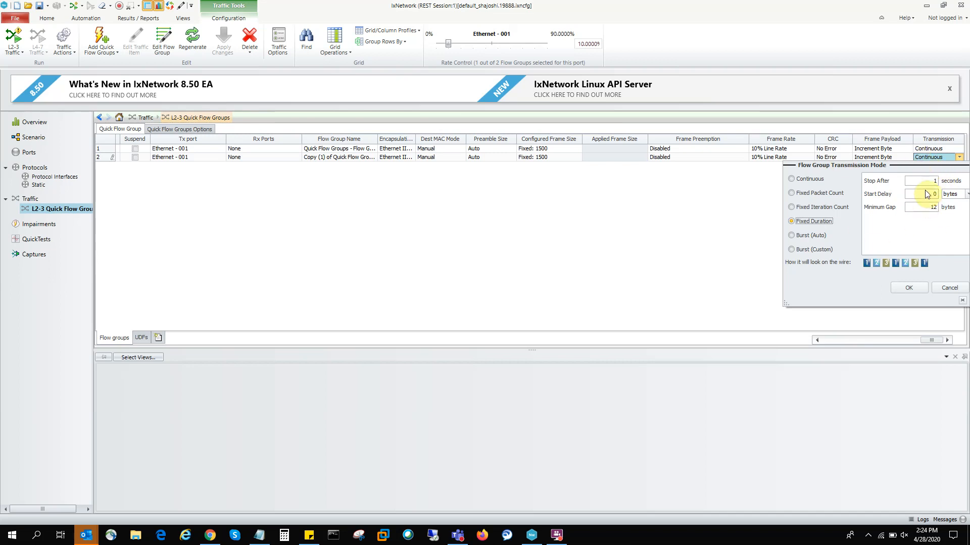
click(913, 290)
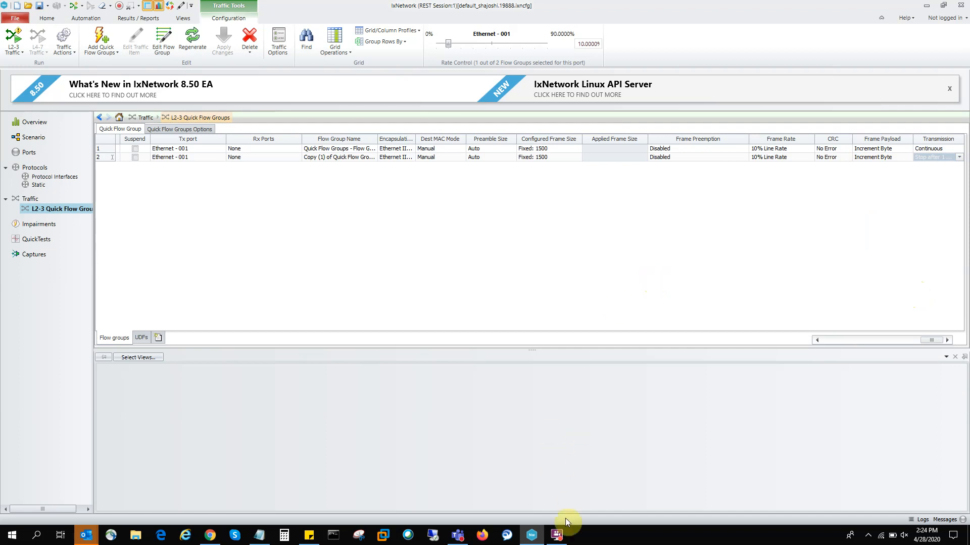
click(555, 536)
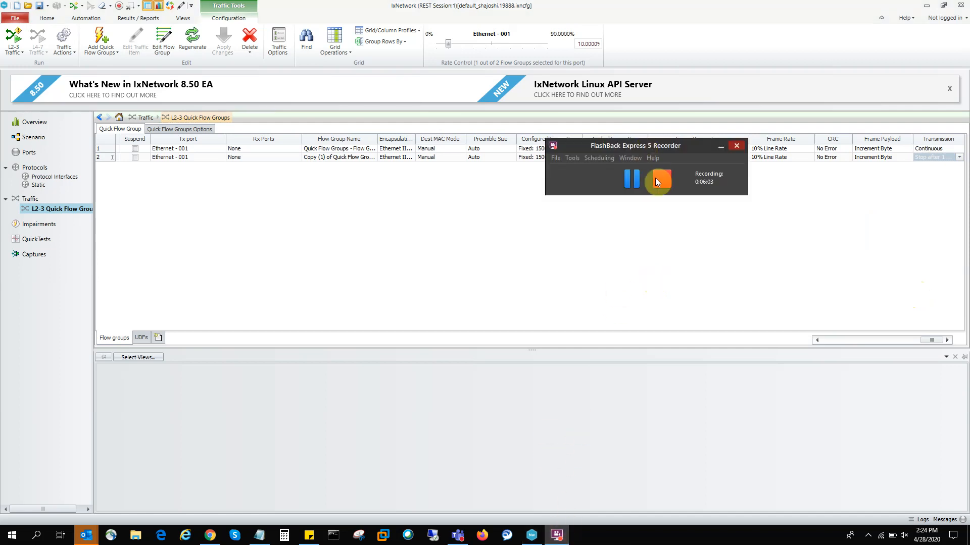